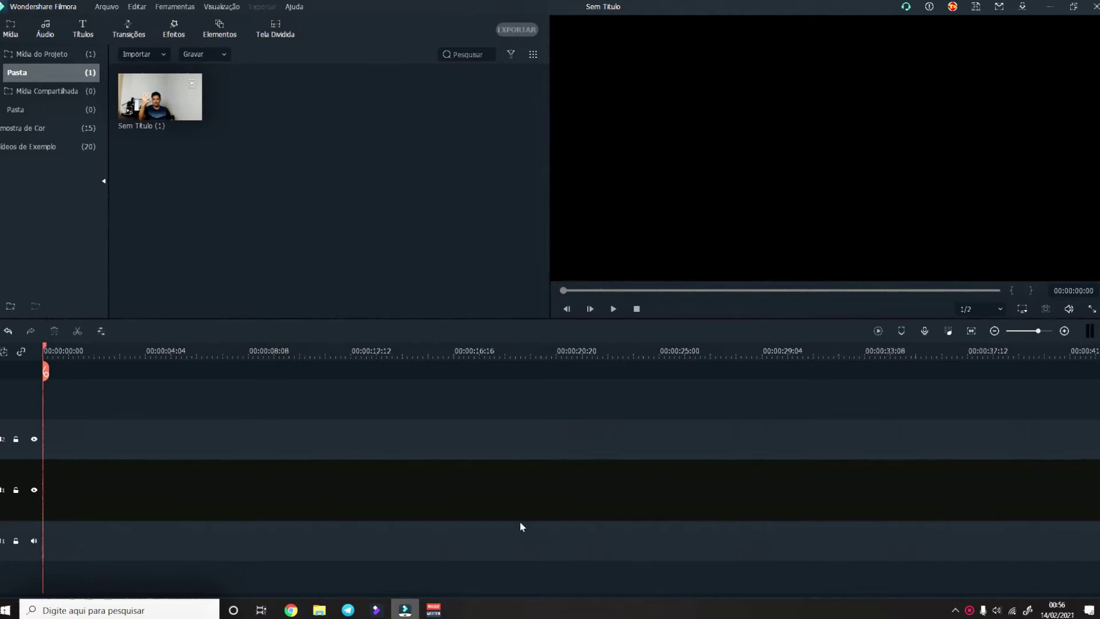
- In FilmoraPro, delete Sem Título.mp4 and KWAI.mp4 from the project media, confirming with Sim
left_click(378, 610)
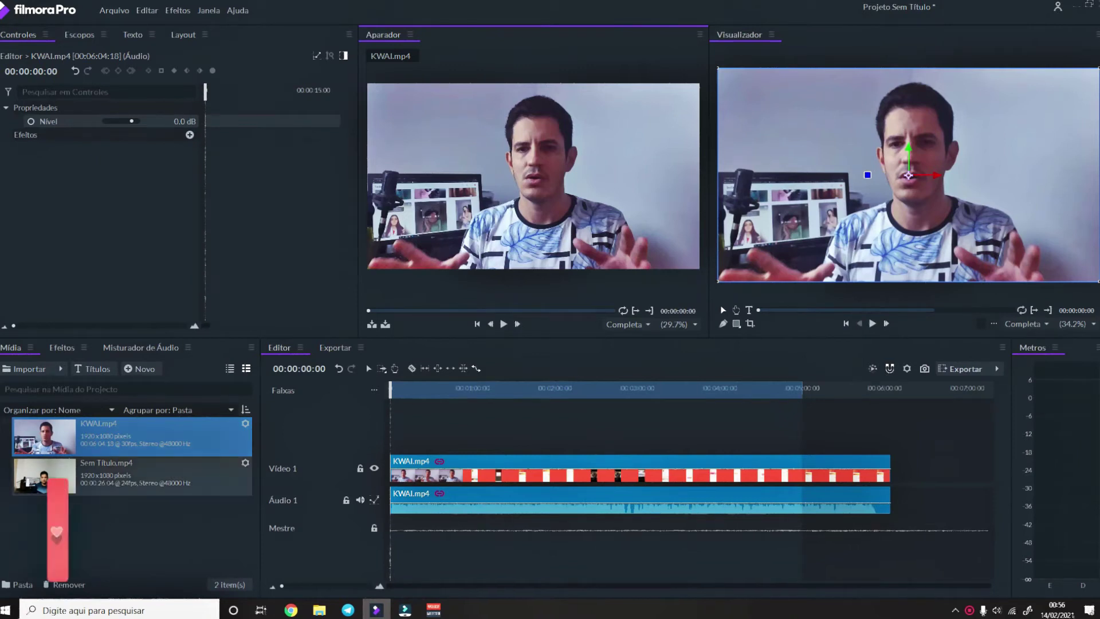
left_click(93, 467)
key("Delete")
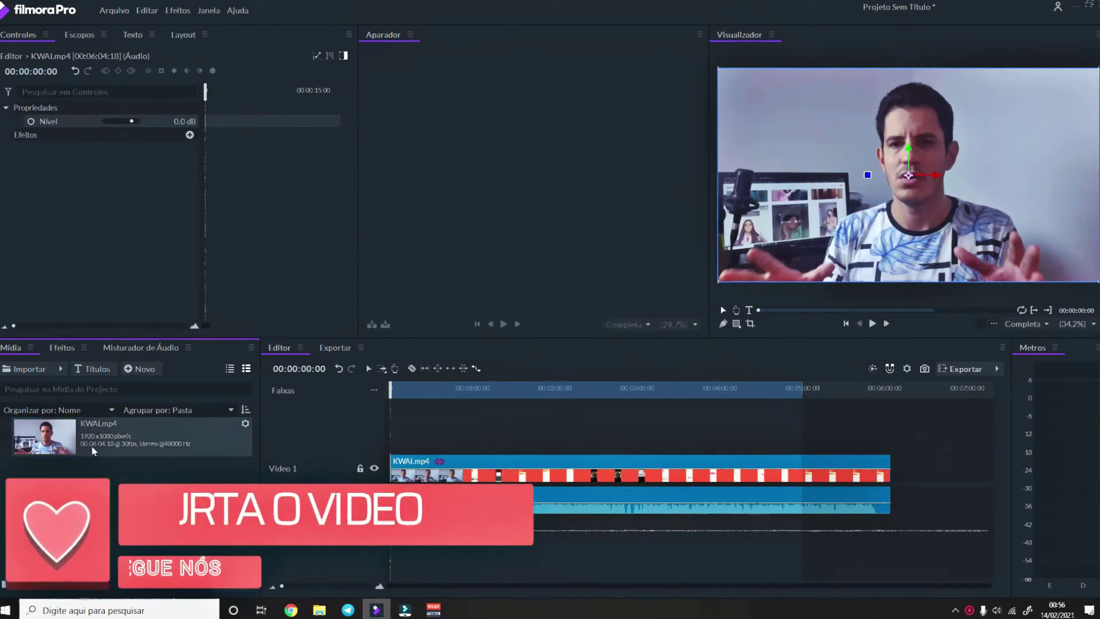
left_click(93, 451)
key("Delete")
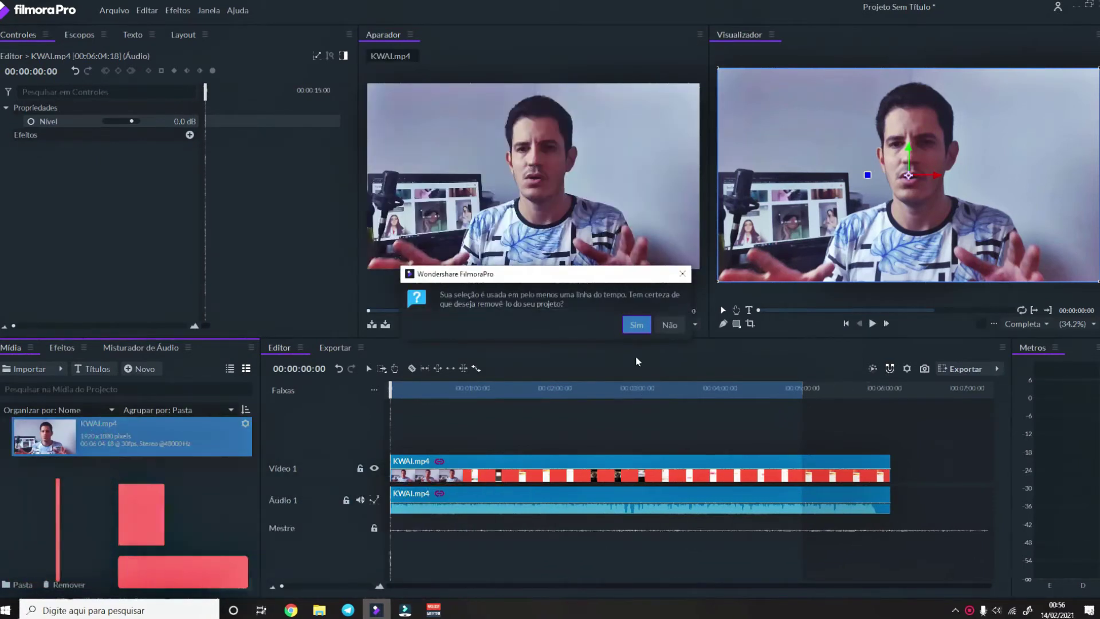
left_click(636, 325)
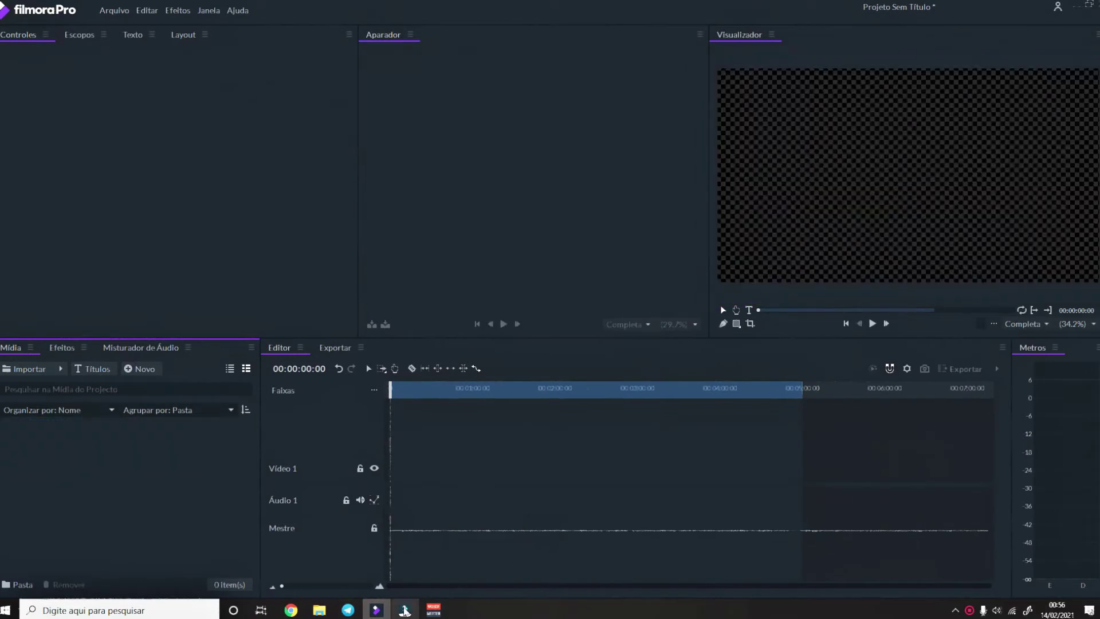
- Switch between FilmoraPro and Wondershare Filmora, ending with Filmora in front
left_click(405, 609)
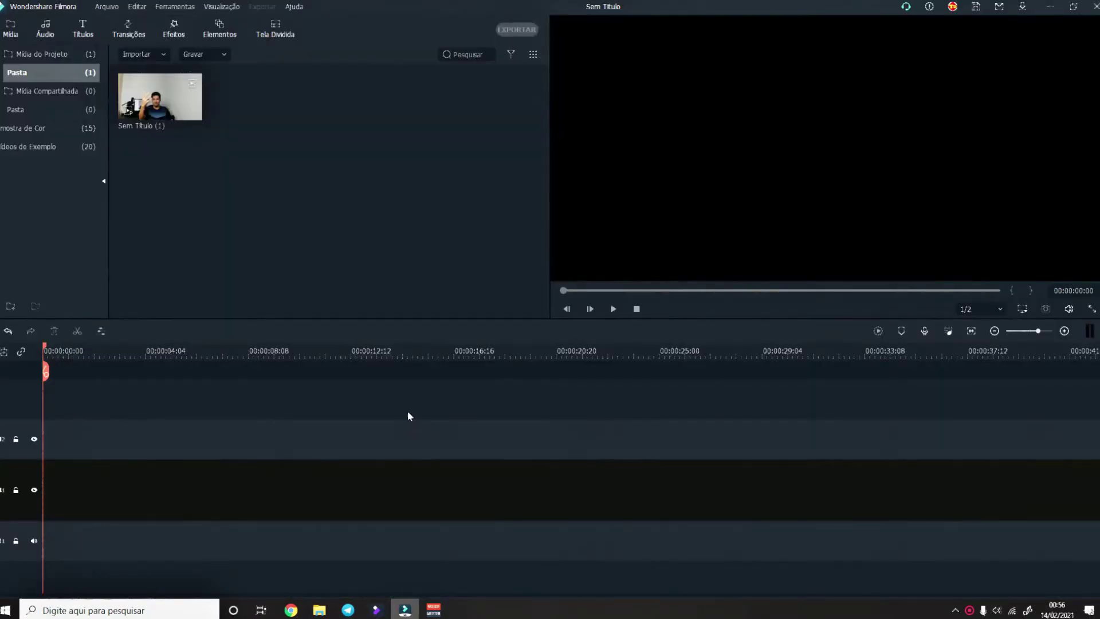
left_click(405, 608)
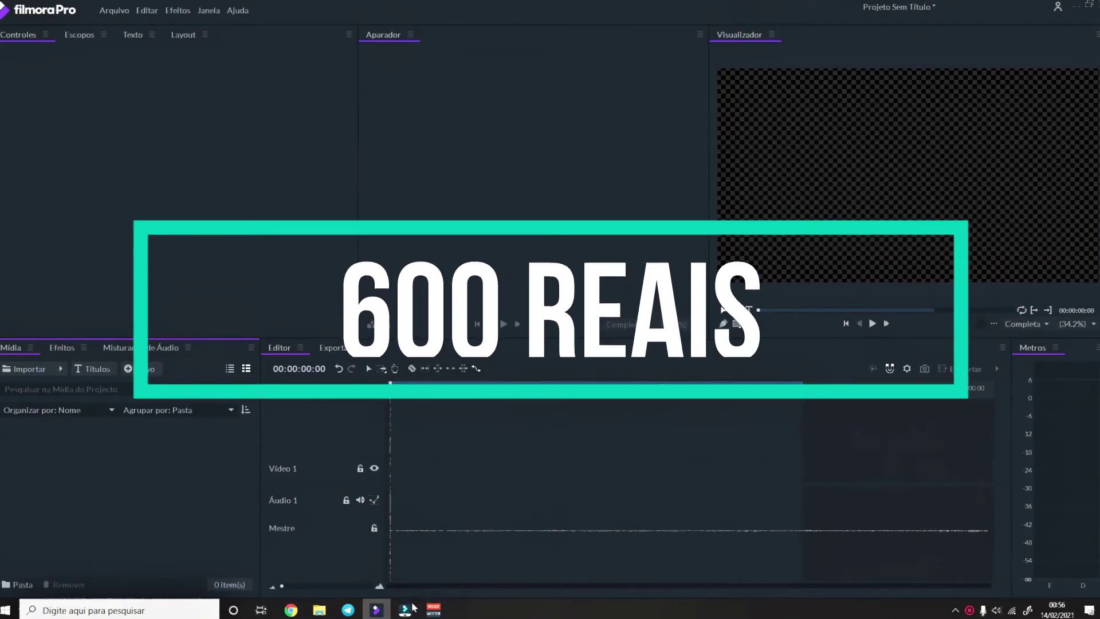
left_click(411, 608)
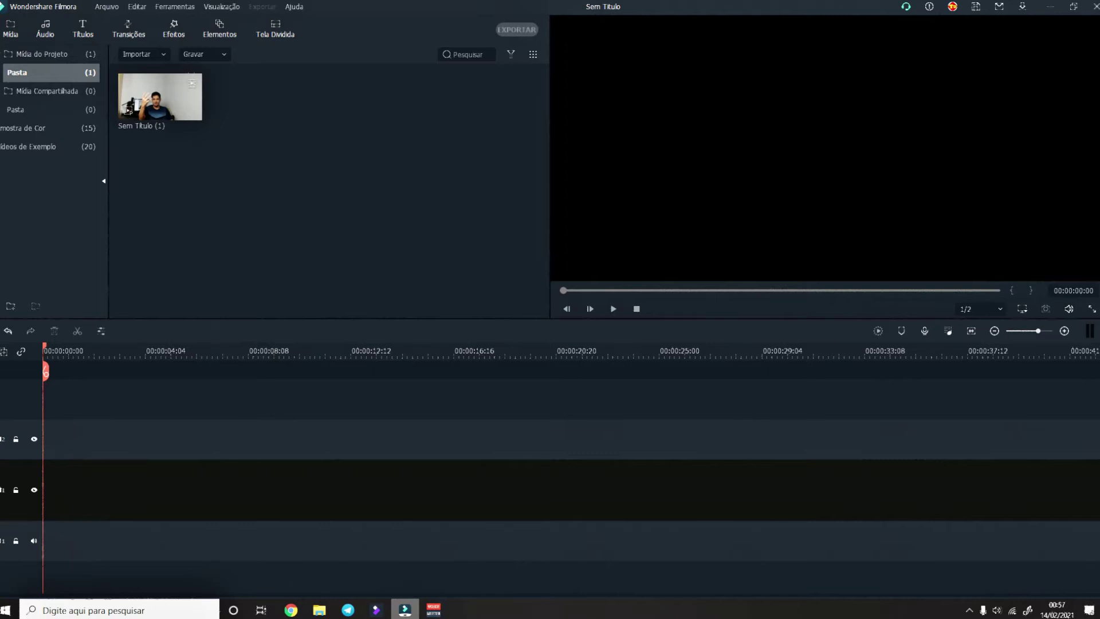
left_click(114, 11)
left_click(146, 243)
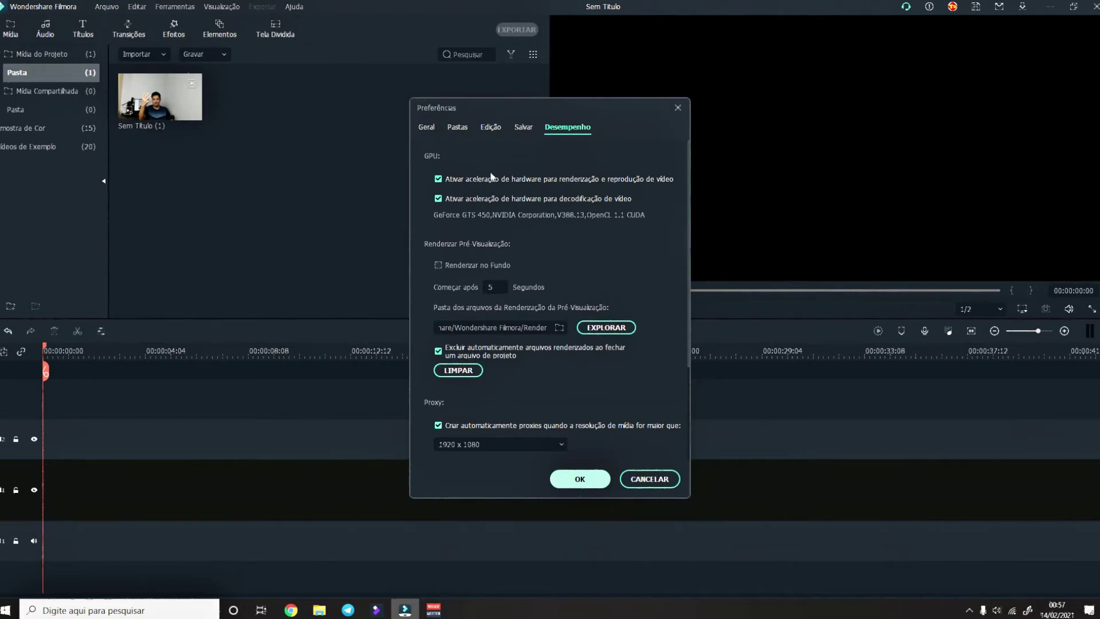
left_click(558, 129)
left_click(497, 446)
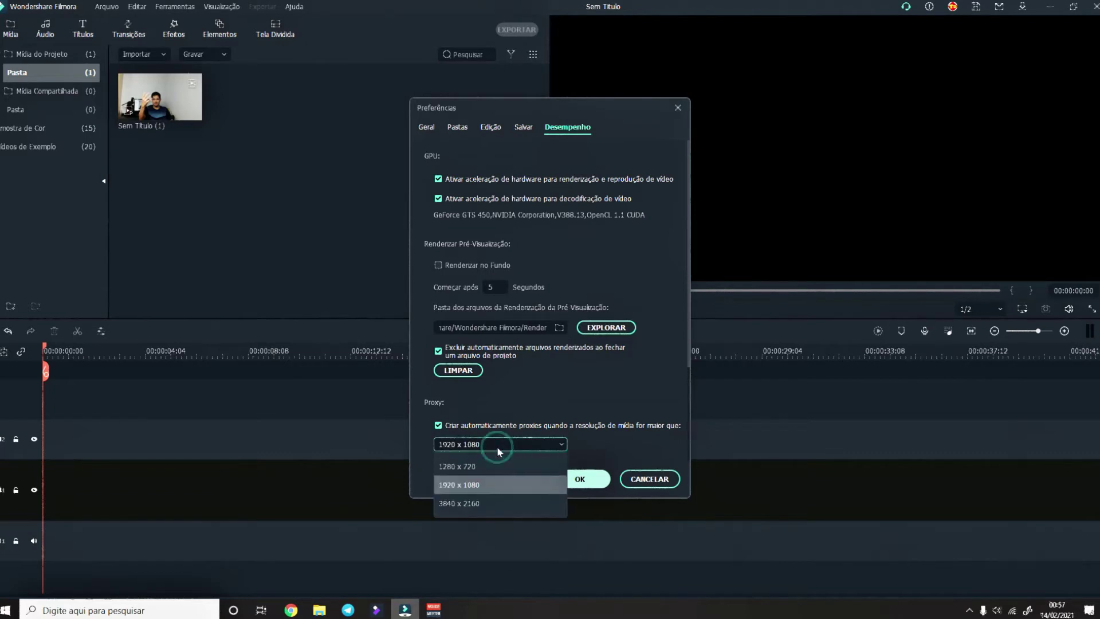
left_click(482, 505)
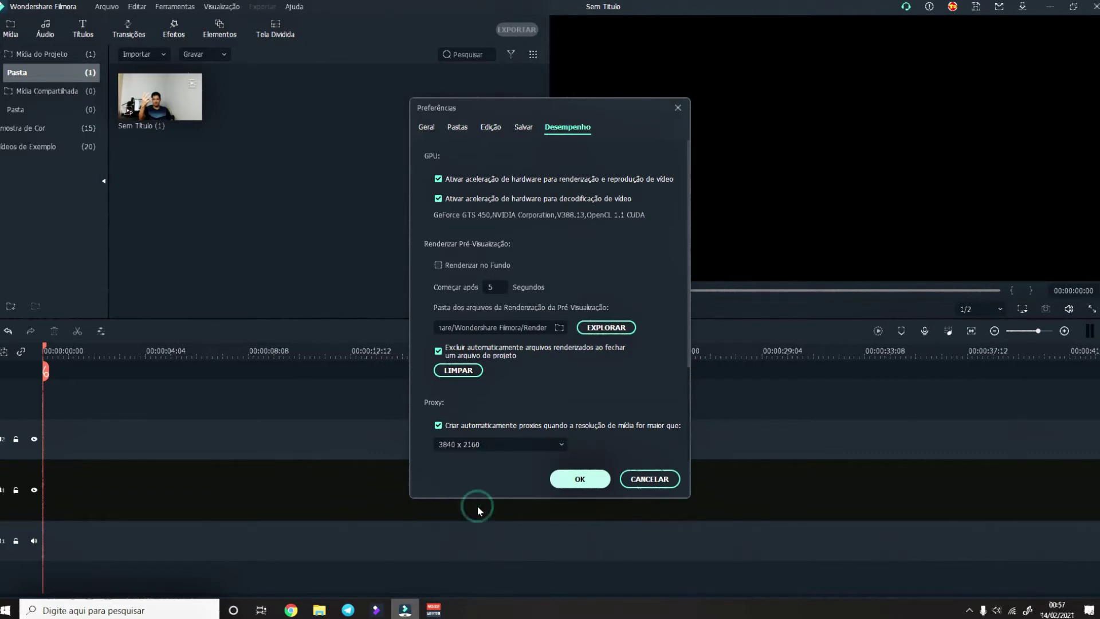
left_click(454, 448)
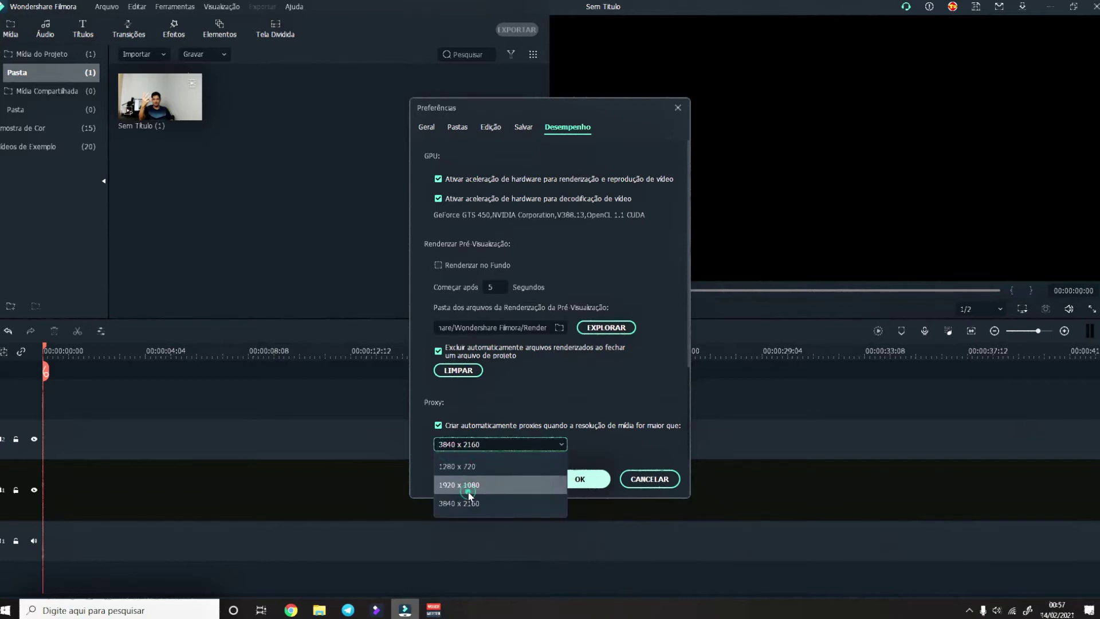
left_click(467, 487)
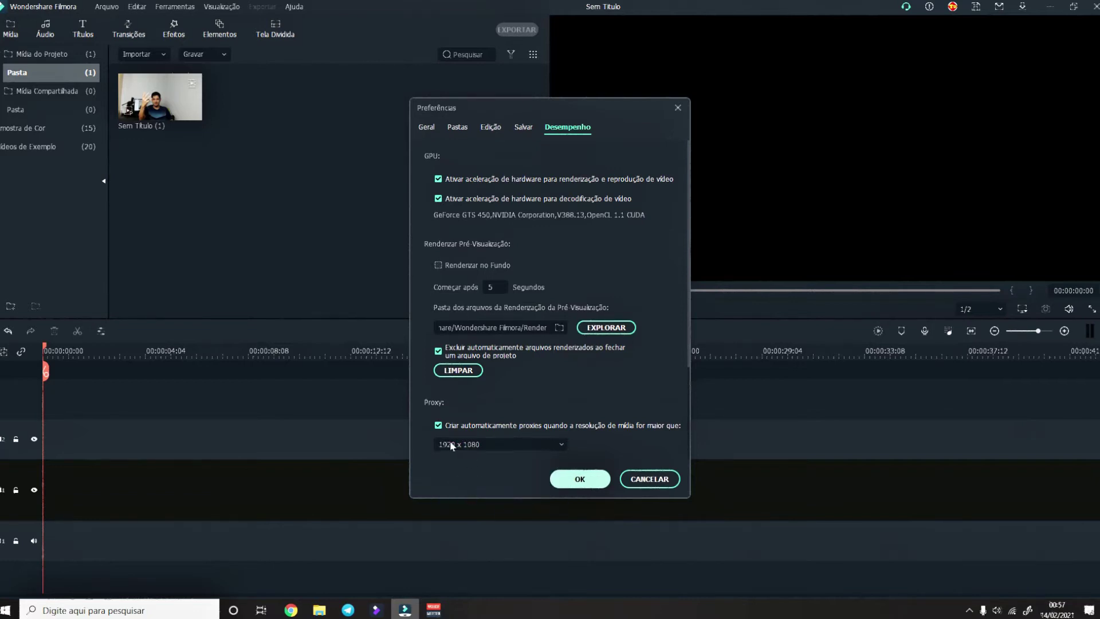
left_click(465, 445)
left_click(464, 446)
left_click(457, 447)
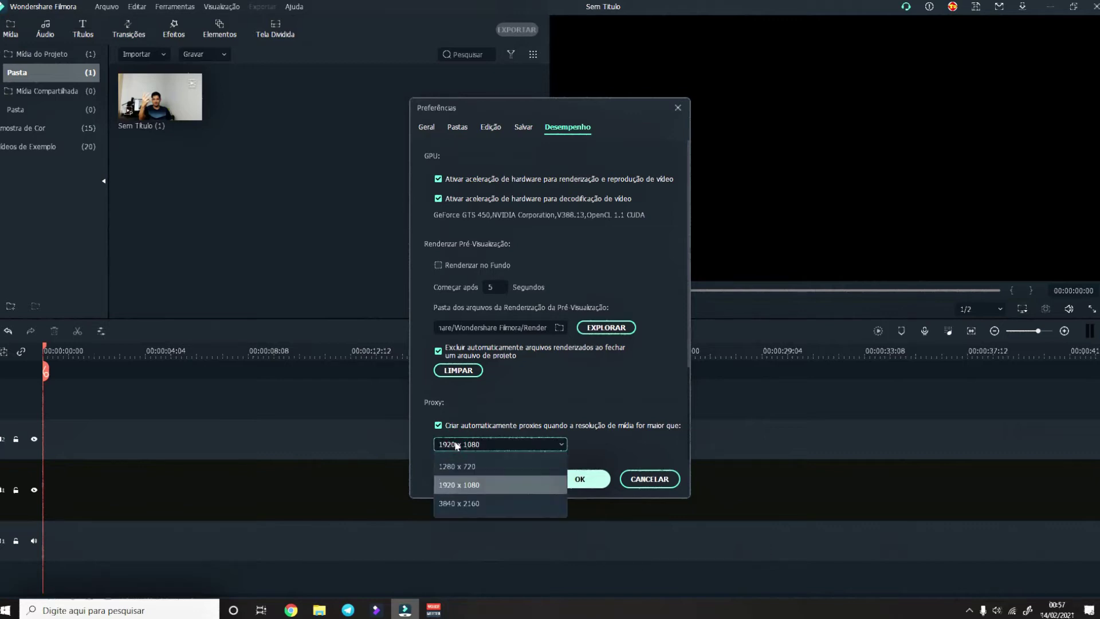
left_click(491, 484)
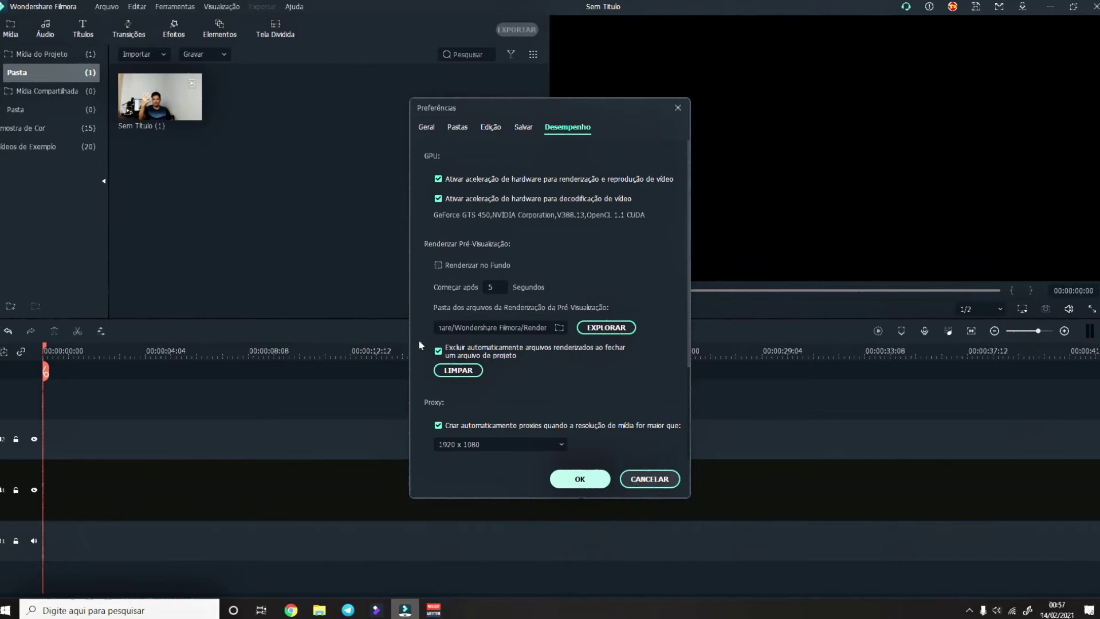
left_click(651, 480)
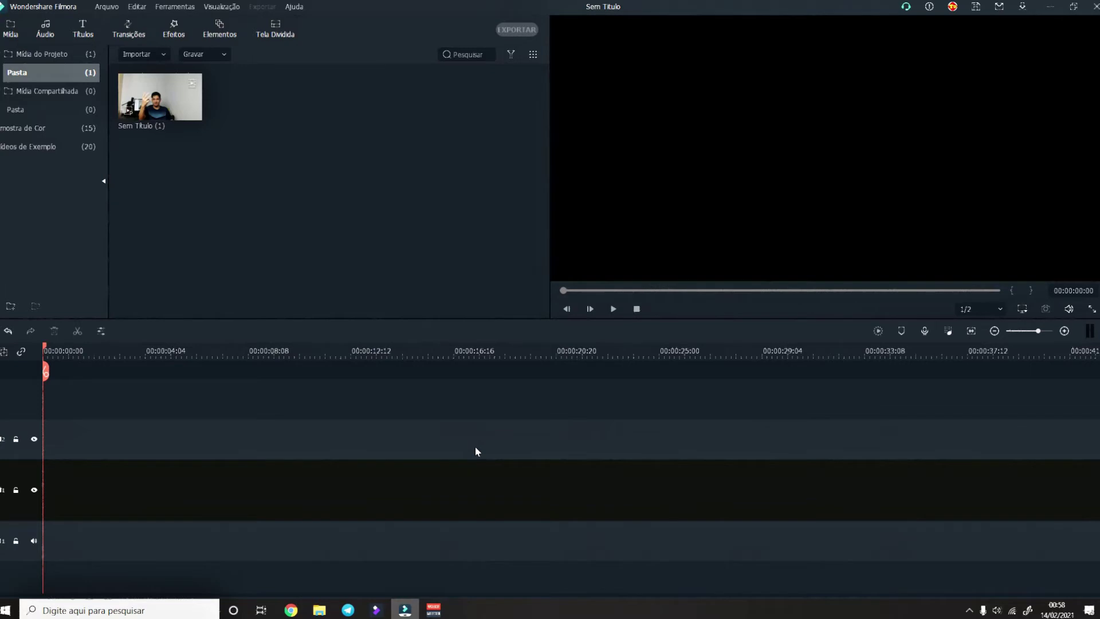
- Browse split-screen templates, effects and transition categories, and preview the Bolinhas transition
left_click(274, 30)
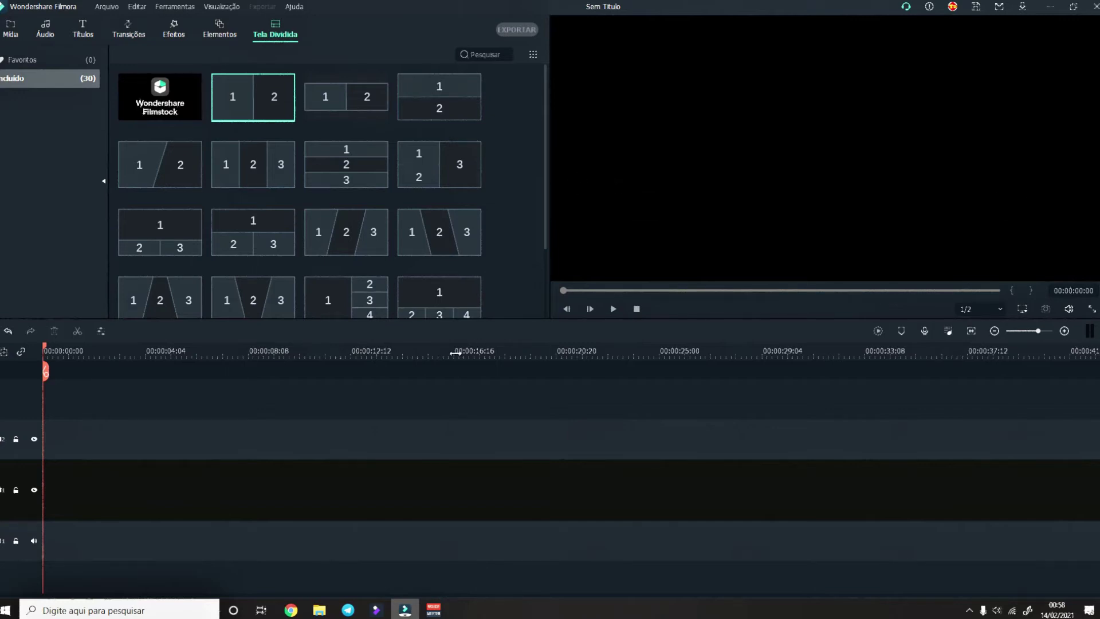
left_click(173, 28)
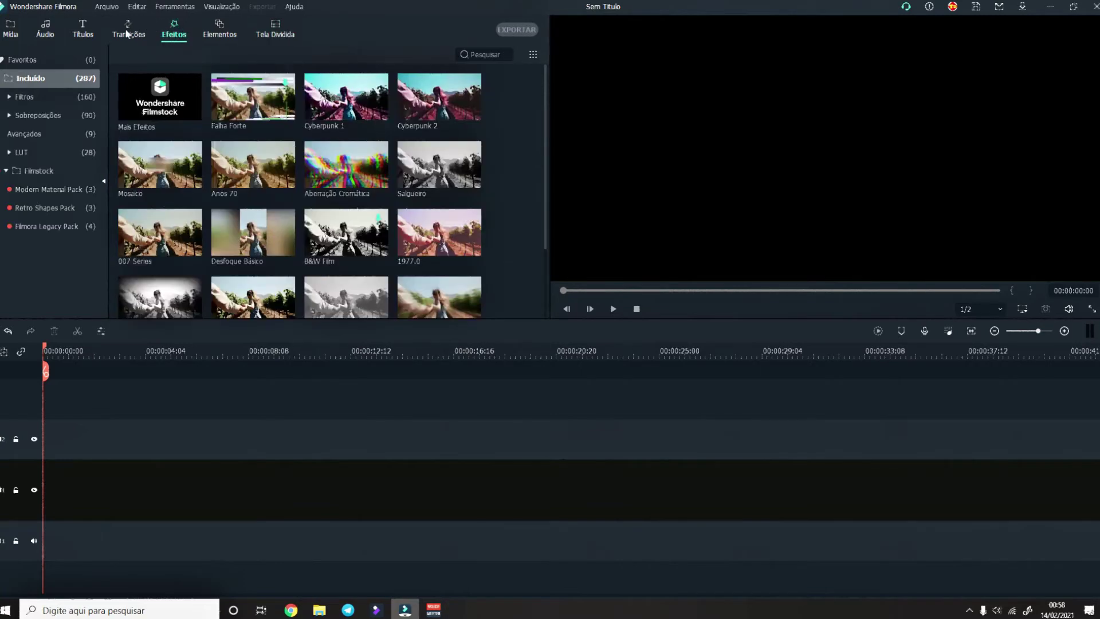
left_click(127, 33)
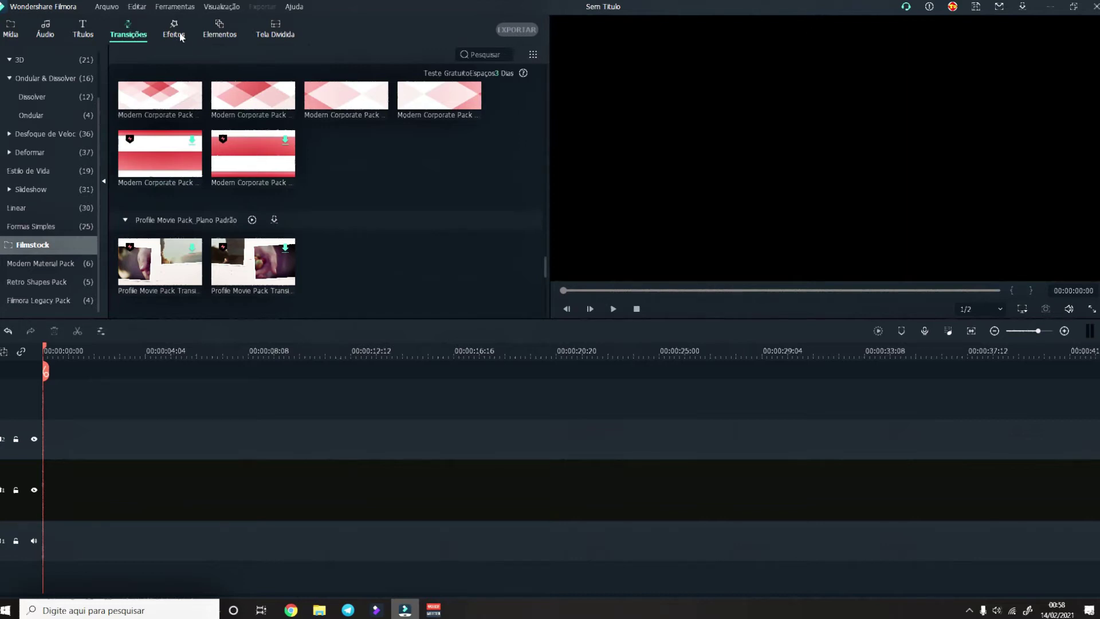
scroll(246, 108, "up", 5)
scroll(246, 108, "up", 5)
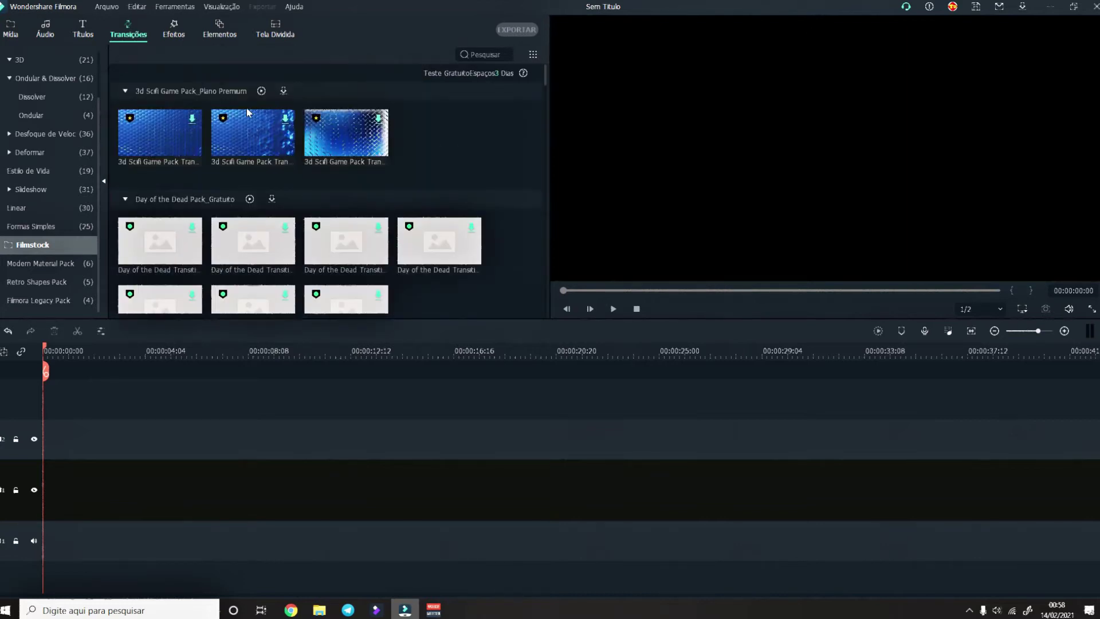
left_click(26, 209)
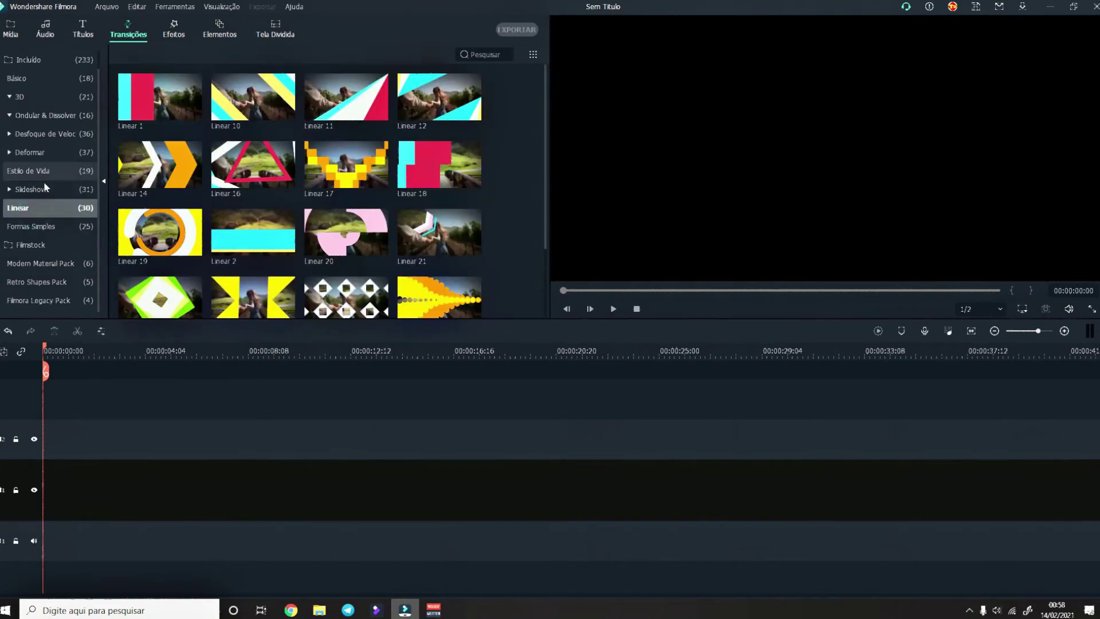
left_click(43, 191)
left_click(42, 172)
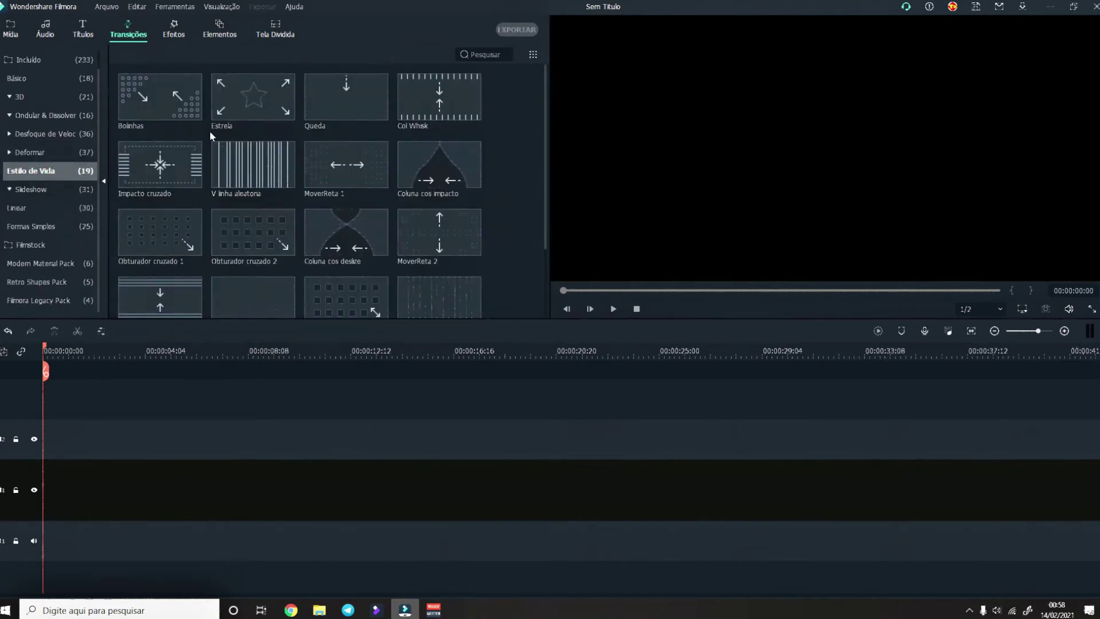
left_click(158, 96)
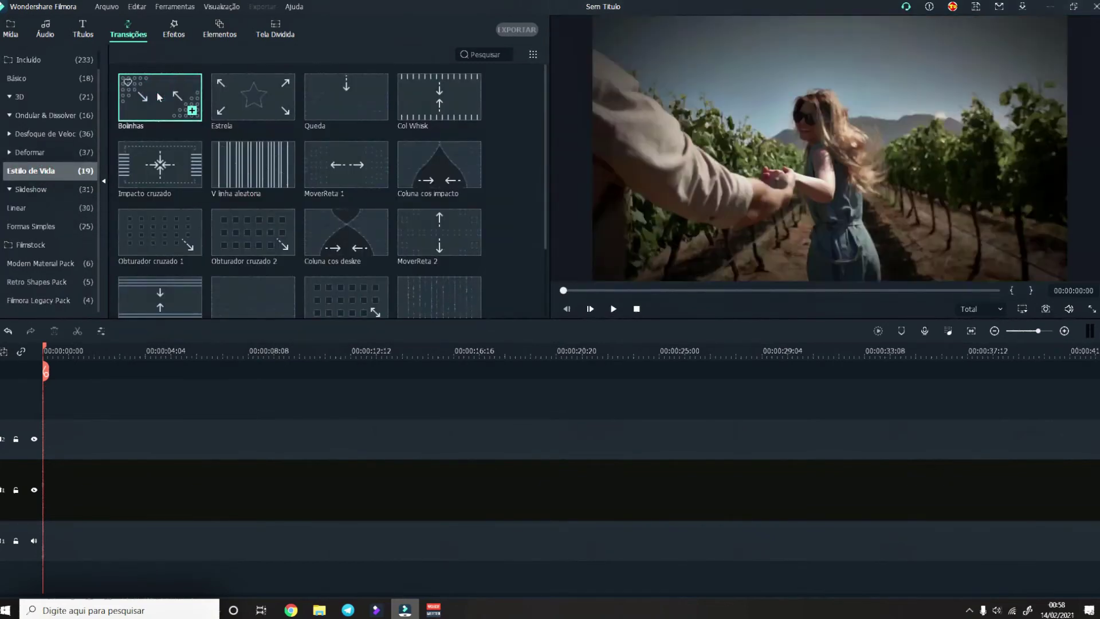
left_click(612, 312)
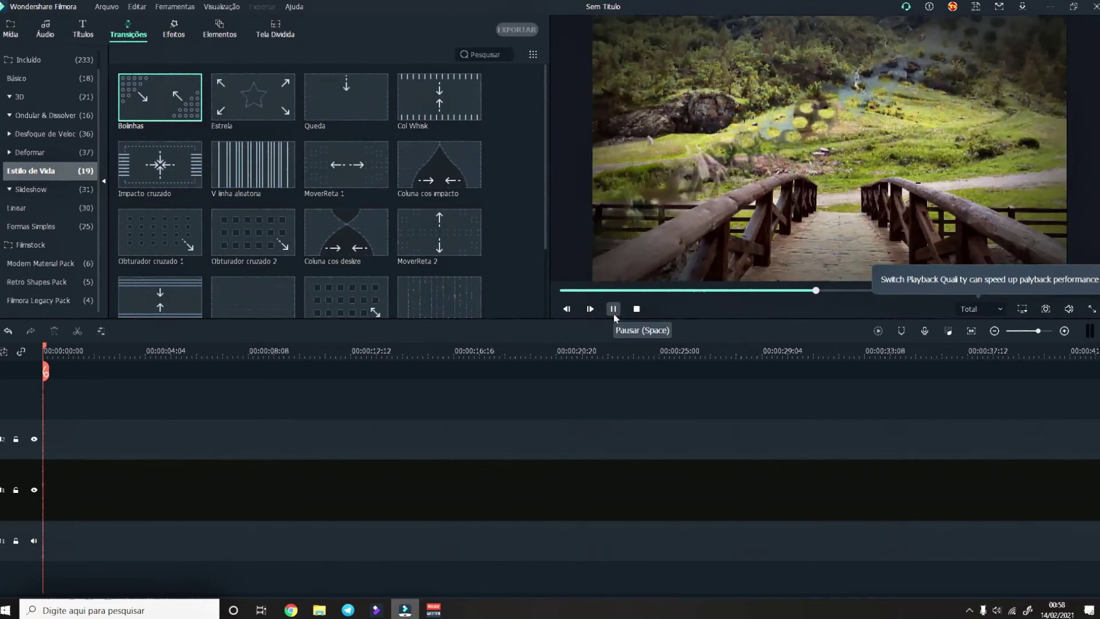
- Preview the Rolo Desfocado 3 transition from Desfoque de Velocidade, then return to the media library
left_click(55, 152)
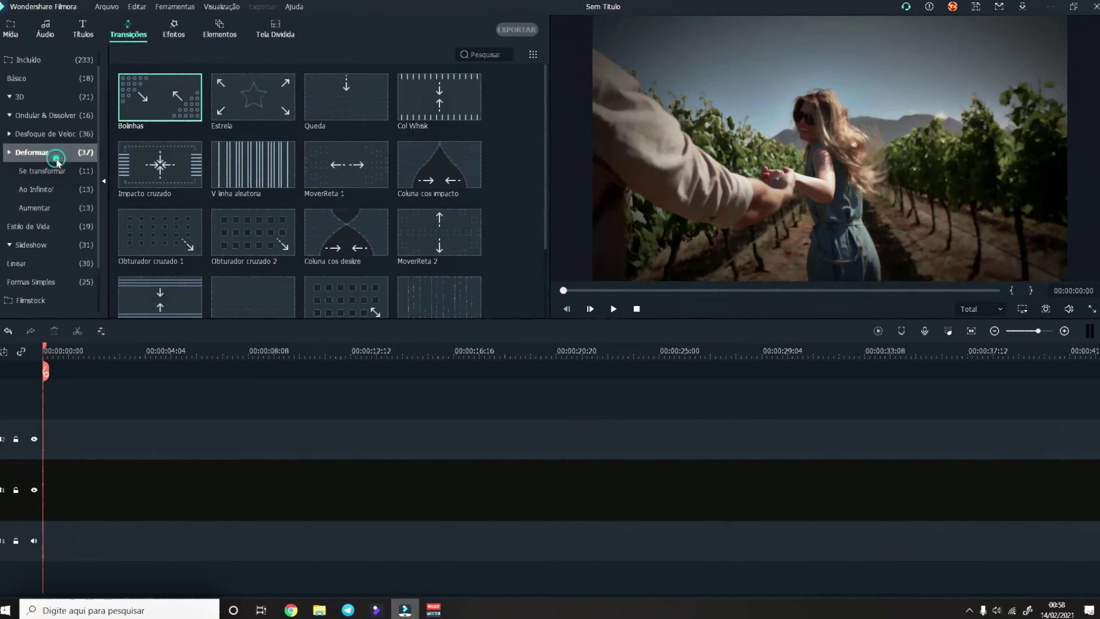
left_click(47, 133)
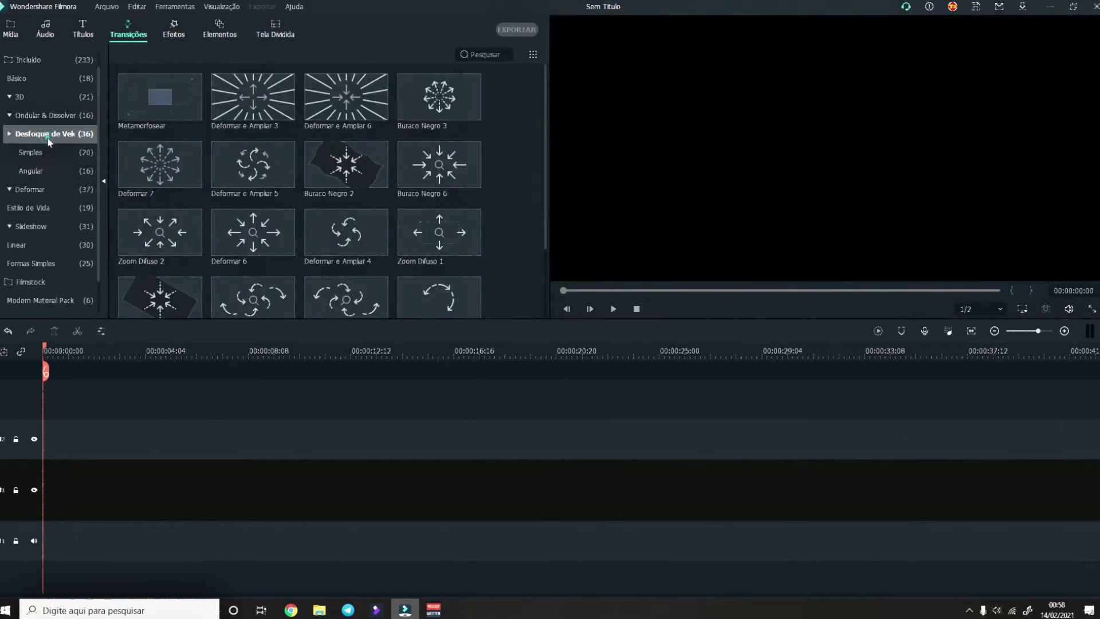
left_click(269, 99)
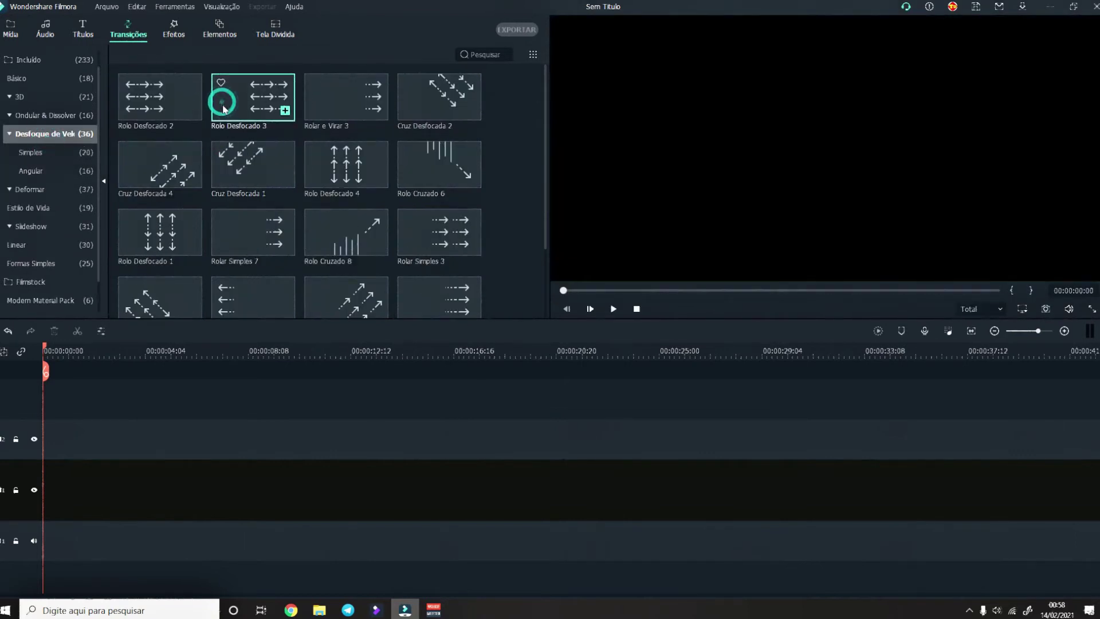
left_click(620, 309)
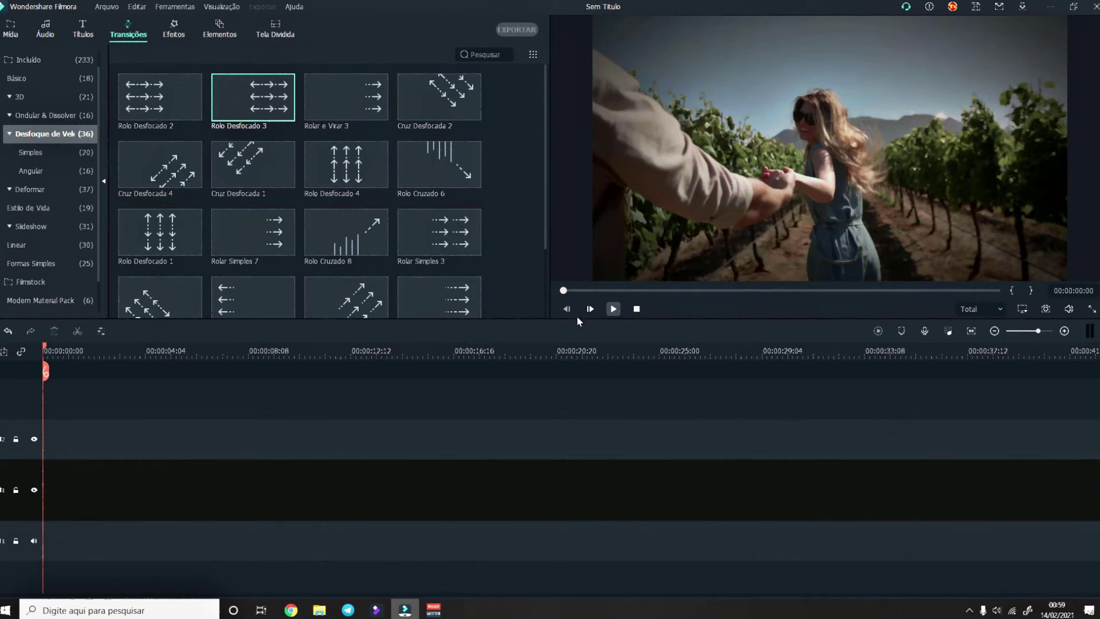
left_click(12, 29)
- Import the Sem Título (1) video and add it to the timeline
left_click(233, 160)
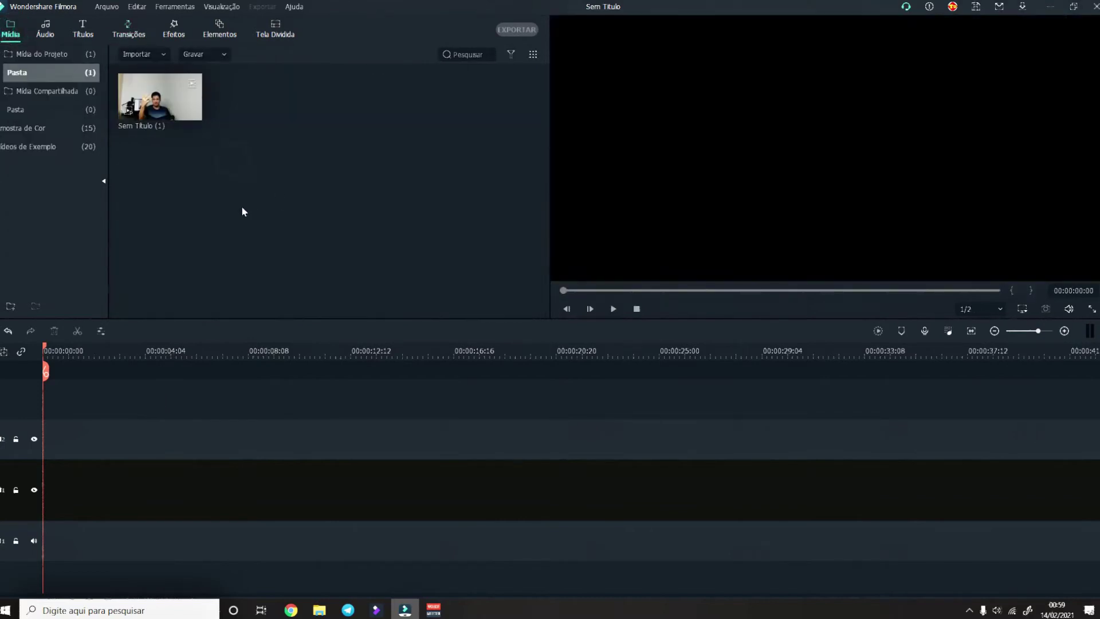
left_click(275, 261)
left_click(476, 284)
left_click(147, 97)
left_click(192, 110)
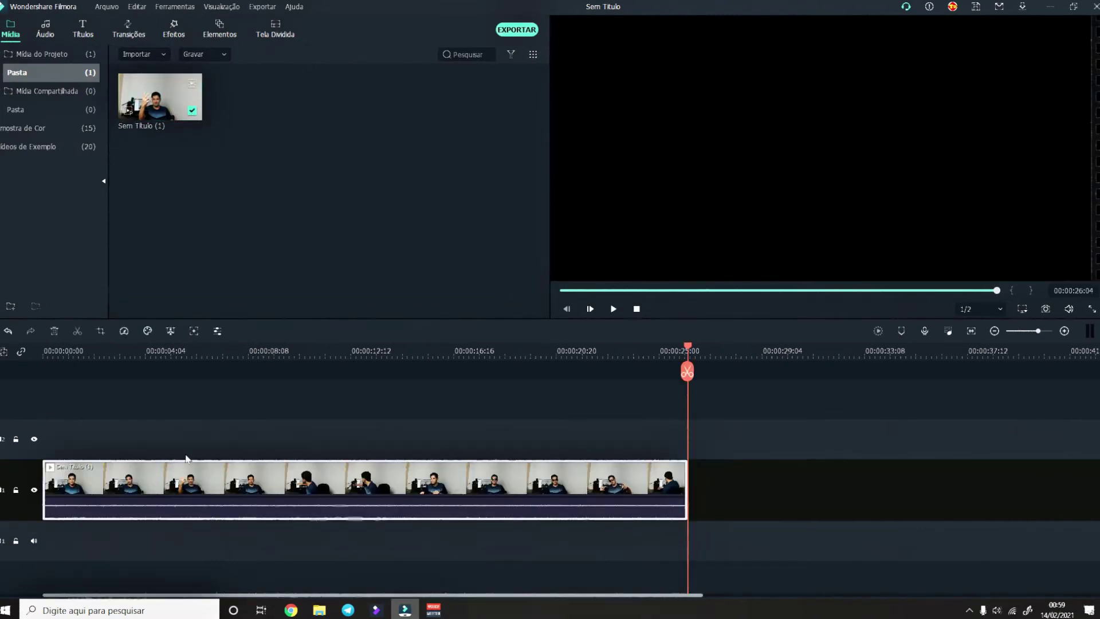
- Split the clip at 19:11 and 14:03, then open the third piece's video properties
left_click_drag(688, 371, 243, 372)
left_click(522, 371)
left_click(391, 371)
left_click(188, 352)
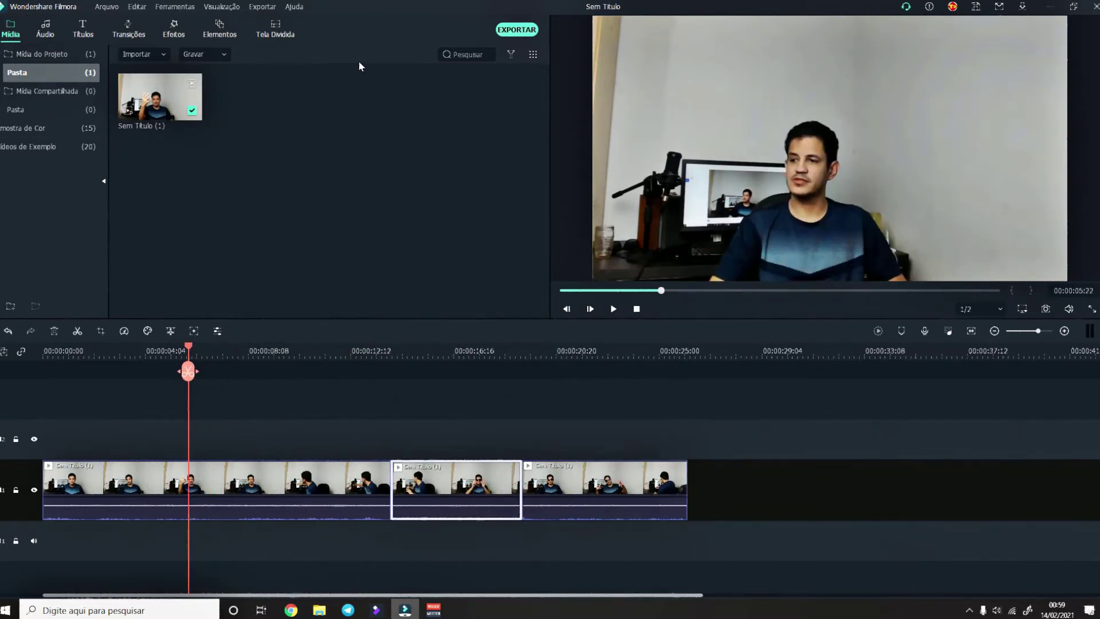
double_click(553, 484)
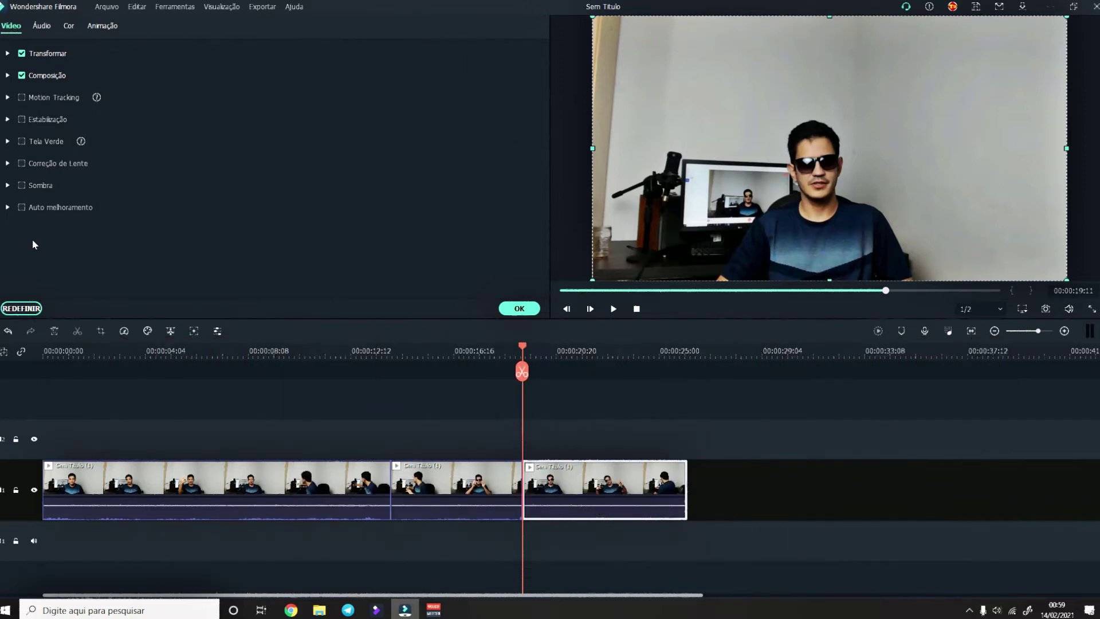
left_click(522, 347)
left_click(426, 351)
left_click(451, 478)
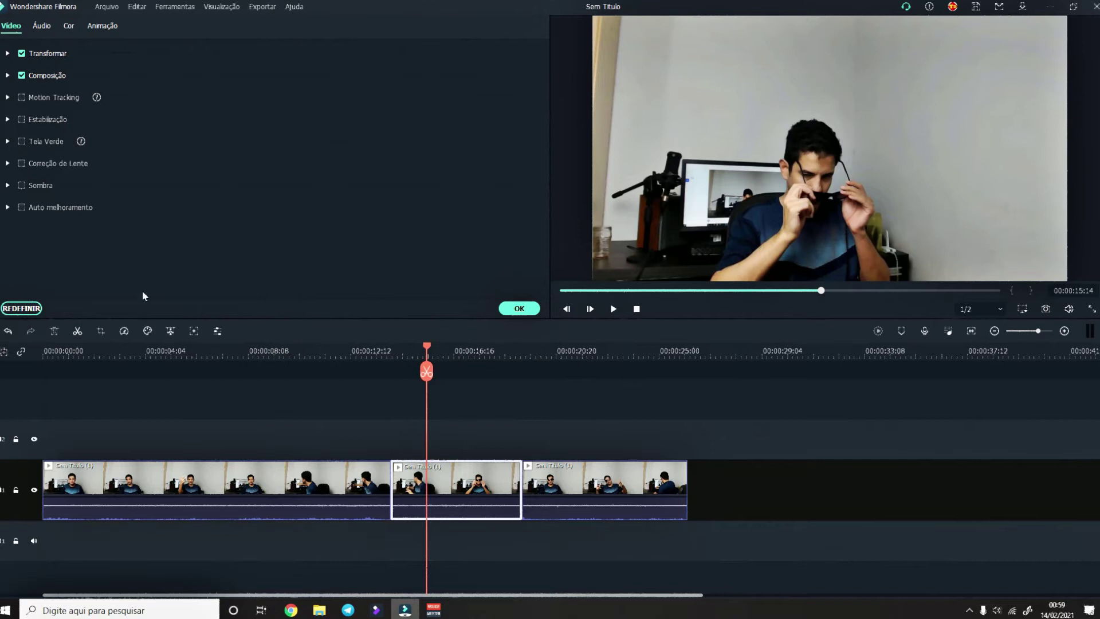
left_click(147, 331)
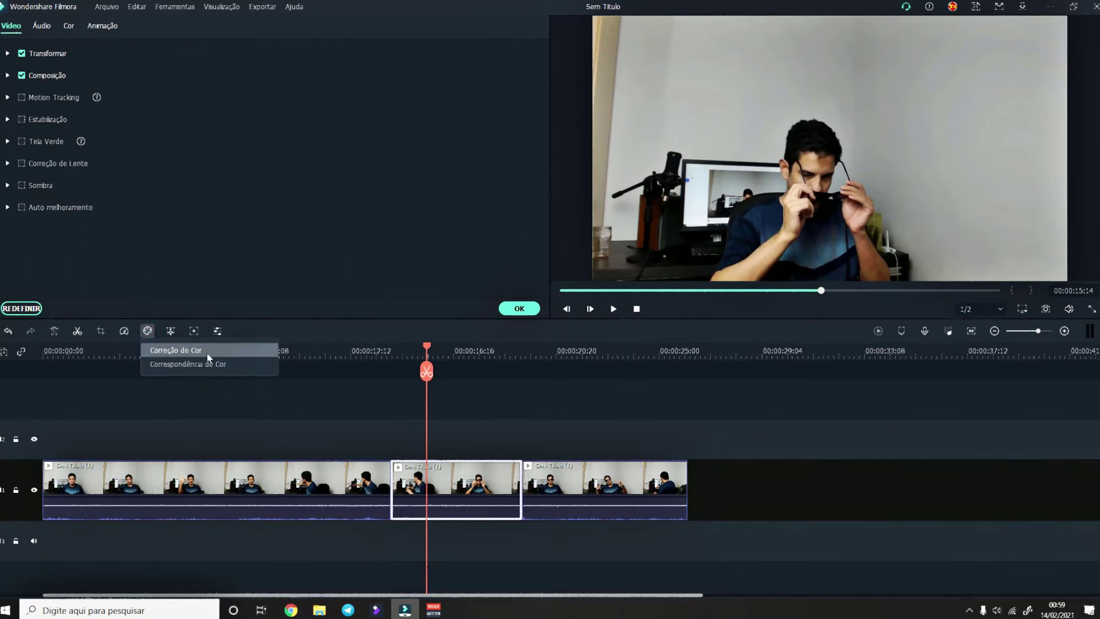
left_click(127, 337)
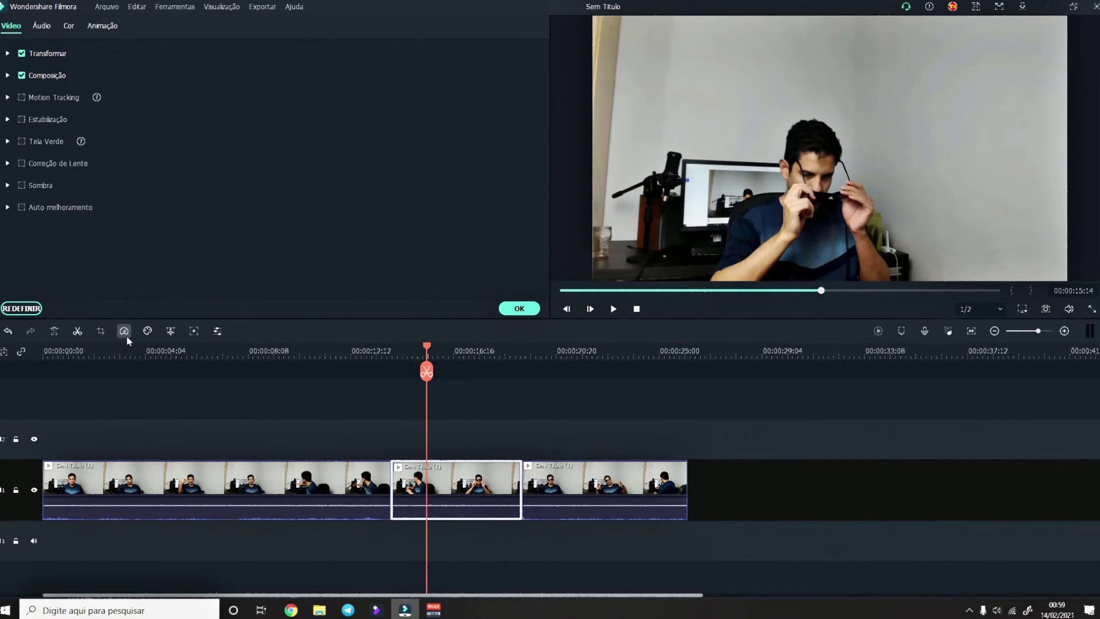
- Import the Black Moons - The 126ers music into the media library
key("Return")
double_click(347, 177)
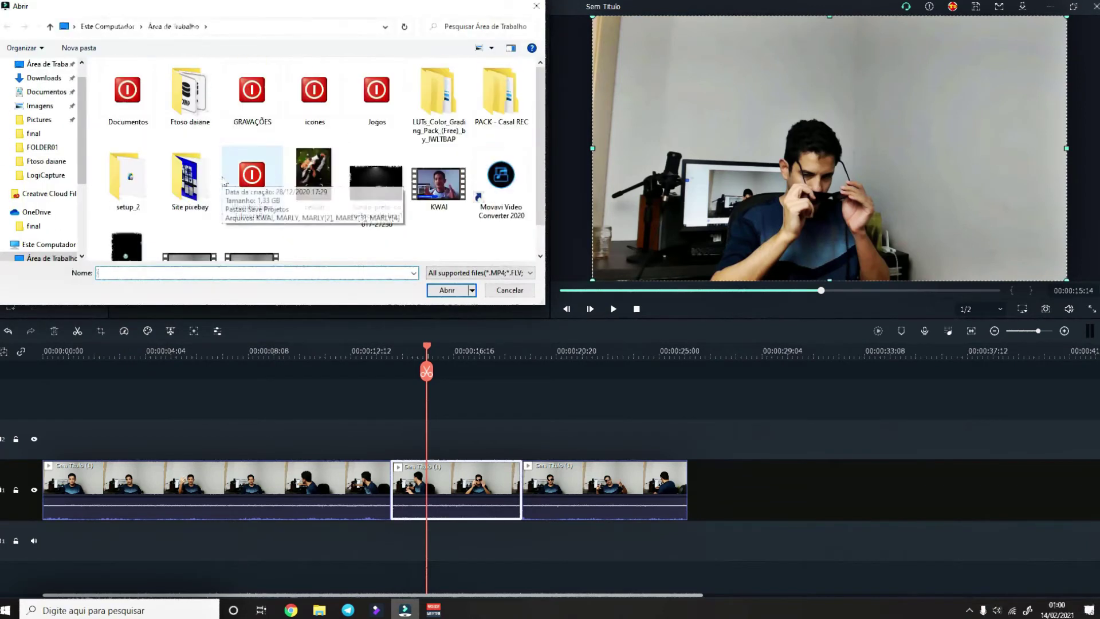
double_click(128, 92)
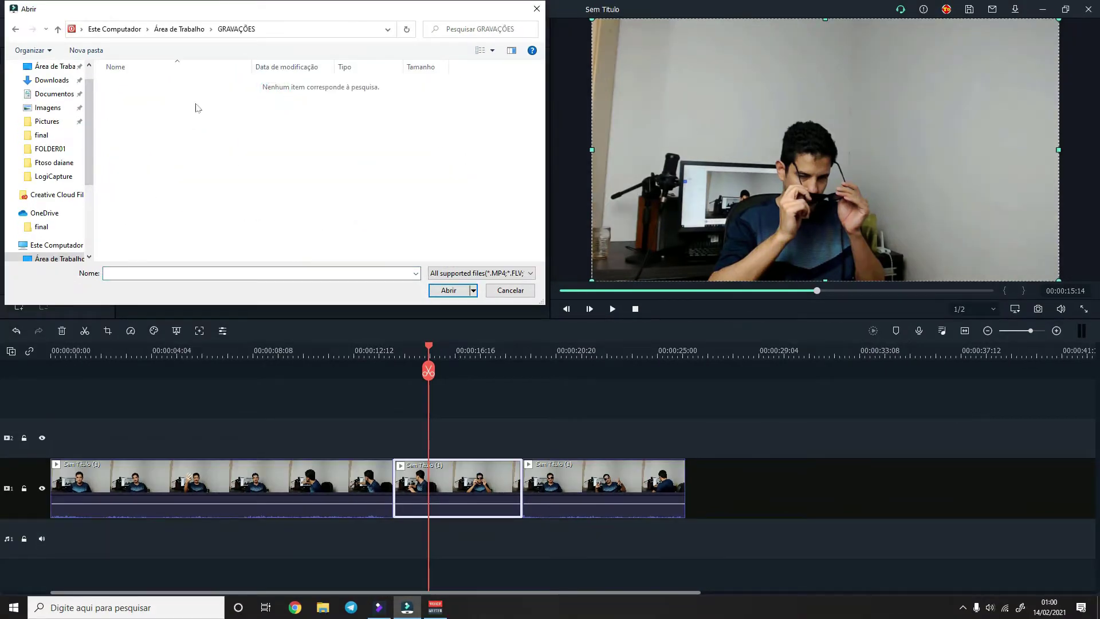
left_click(158, 159)
double_click(158, 156)
double_click(245, 191)
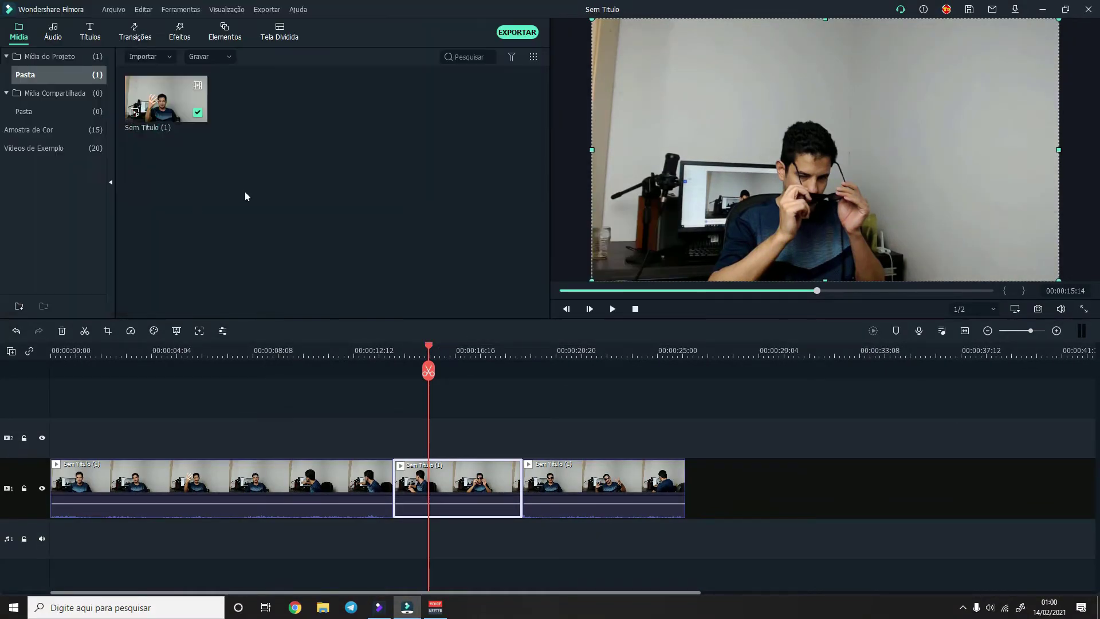
- Place the Black Moons music at the start of the audio track and select the first video clip
left_click_drag(257, 100, 27, 548)
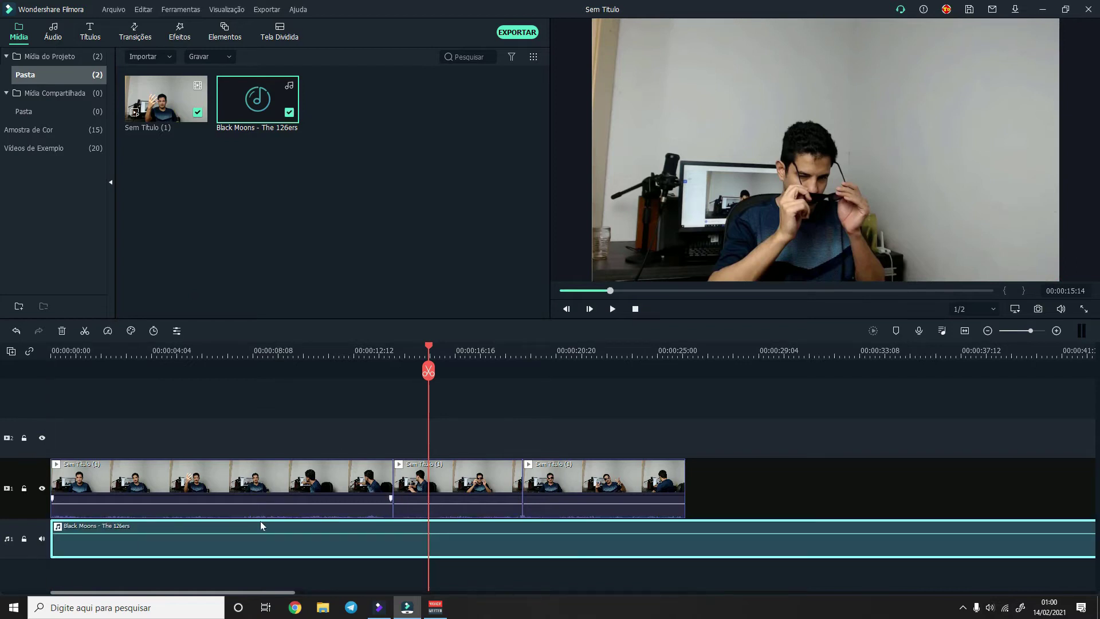
left_click(253, 508)
mouse_move(280, 503)
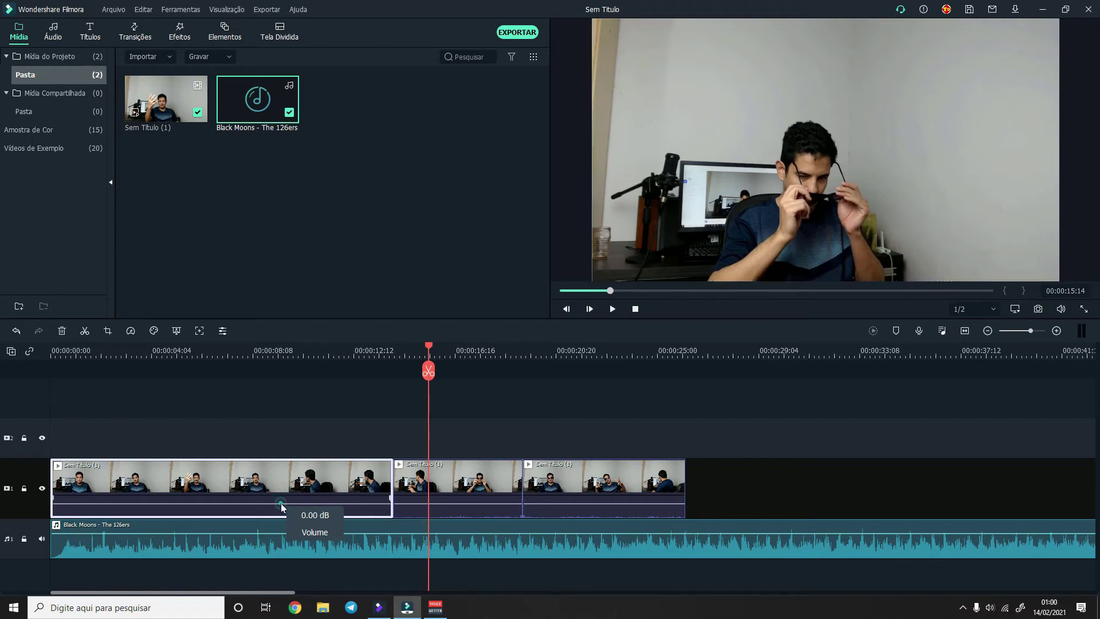
- Detach the first video clip's audio with Separar Áudio onto track A2 and open its audio settings
double_click(280, 502)
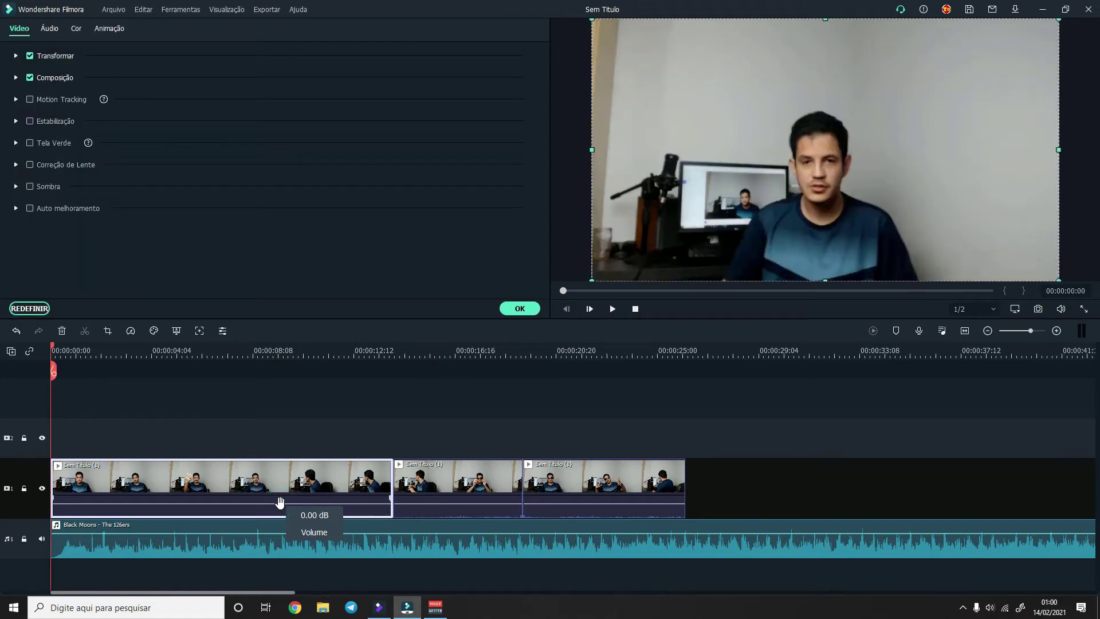
left_click(469, 510)
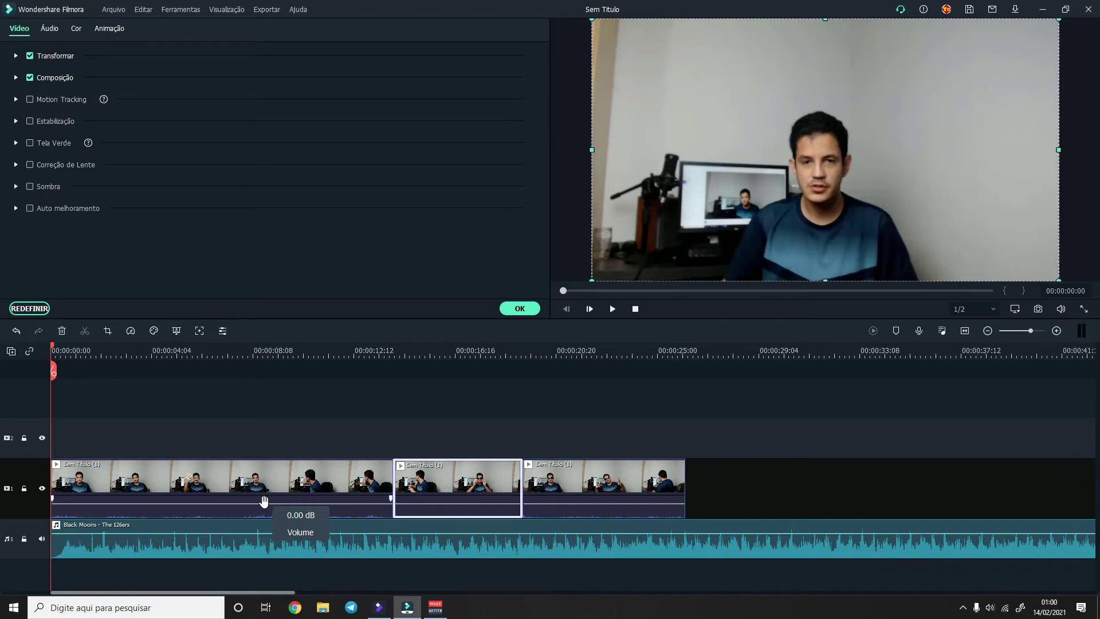
left_click(239, 483)
right_click(238, 483)
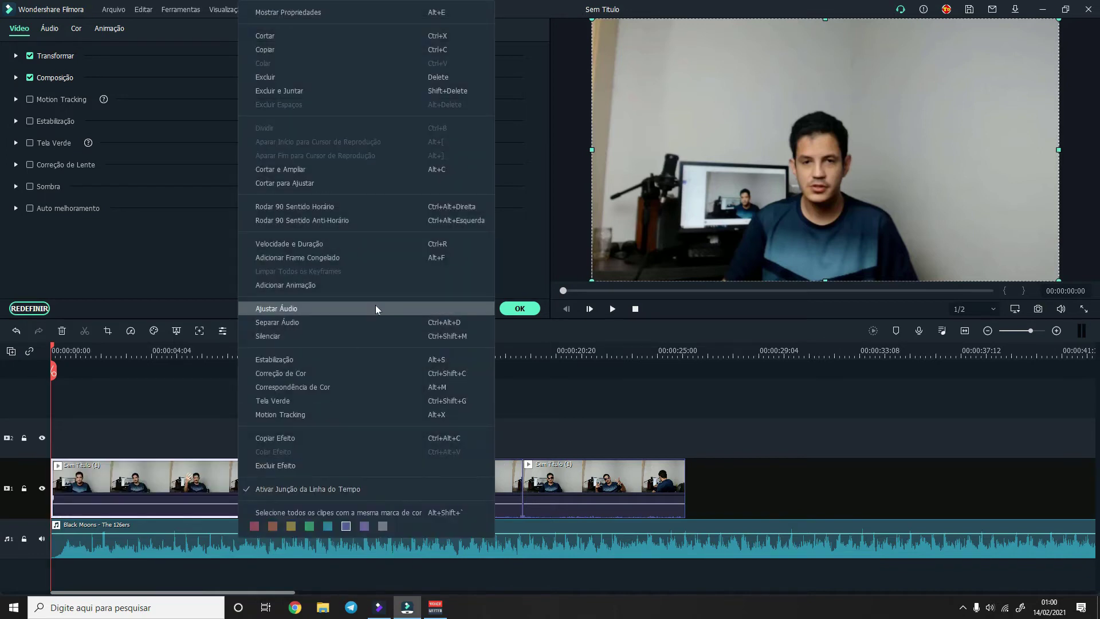
left_click(373, 321)
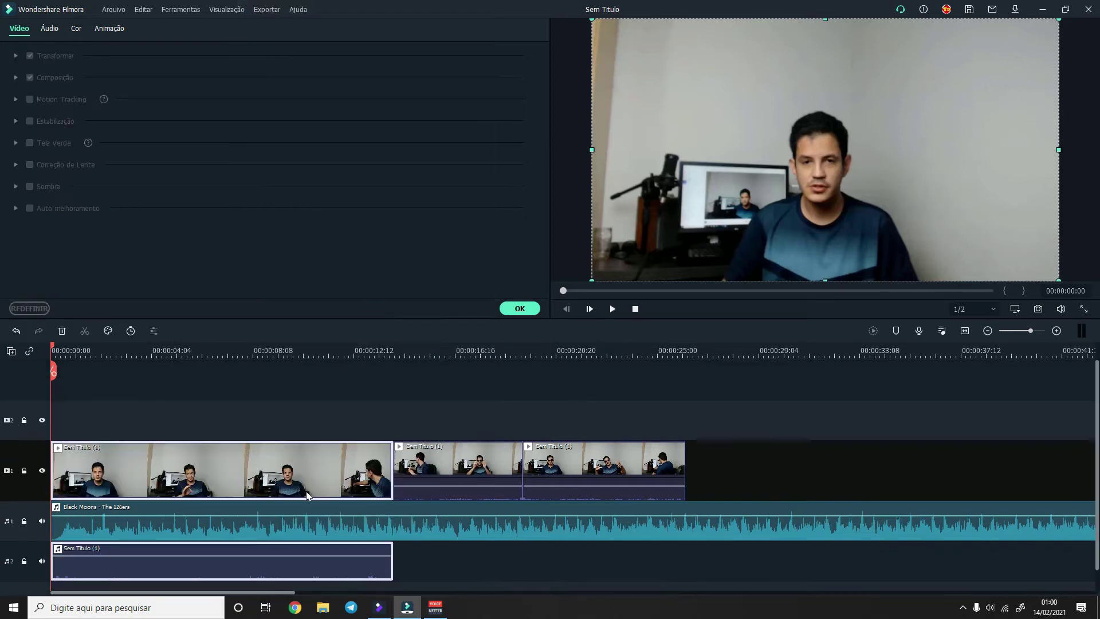
left_click(407, 575)
left_click(315, 565)
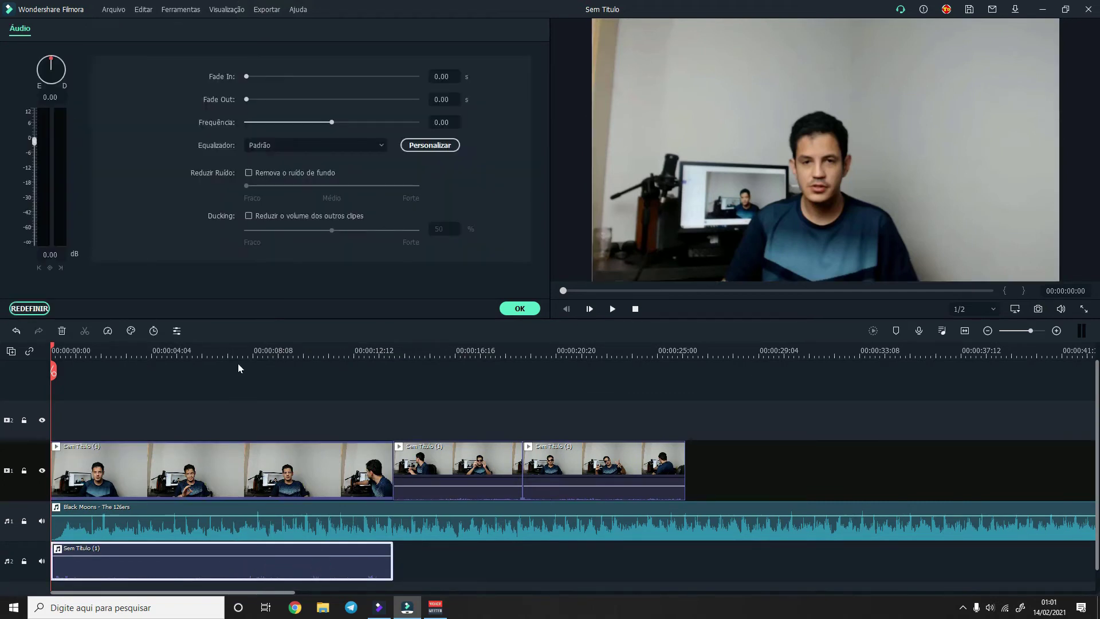
- Enable ducking, 'Reduzir o volume dos outros clipes' at 50%, on the detached audio and confirm with OK
left_click(248, 219)
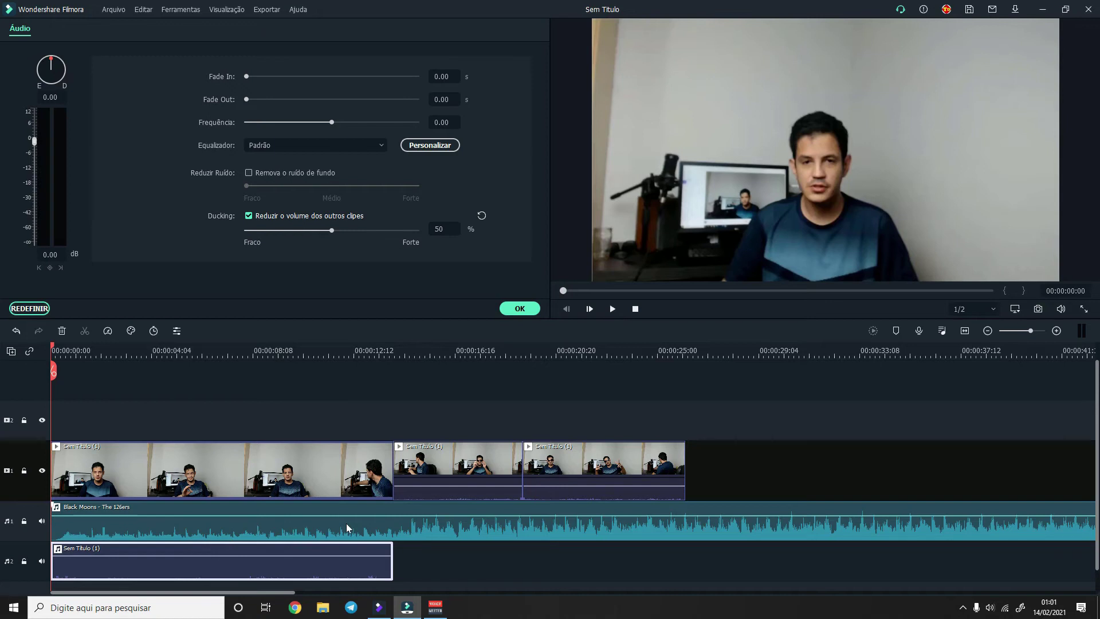
left_click(516, 308)
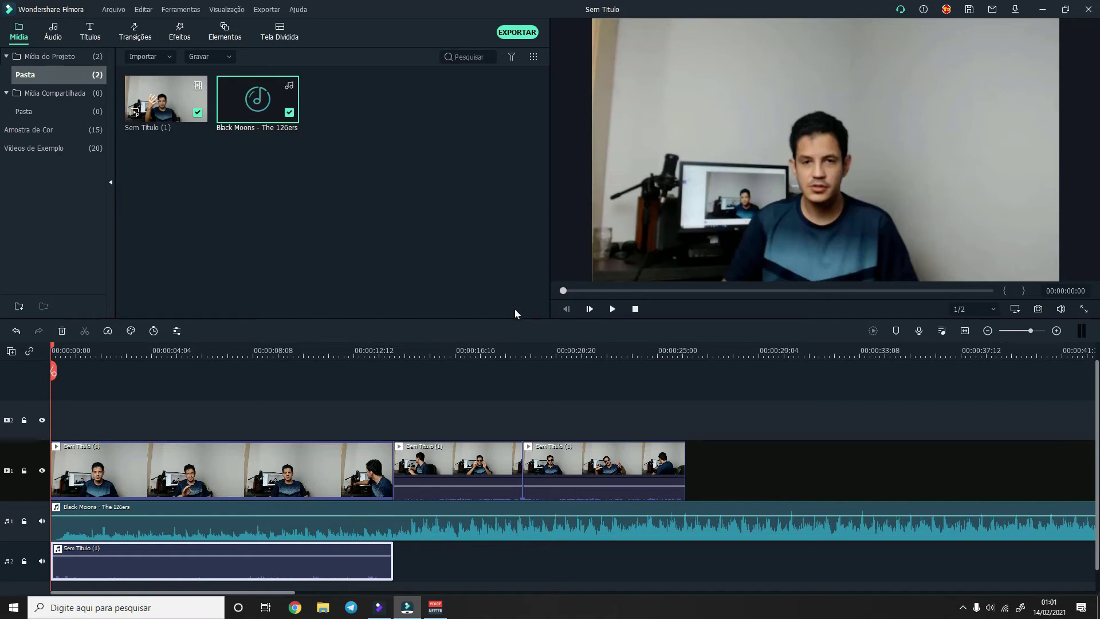
- In FilmoraPro, widen the Controles panel and switch to a workspace layout with an audio mixer
left_click(374, 607)
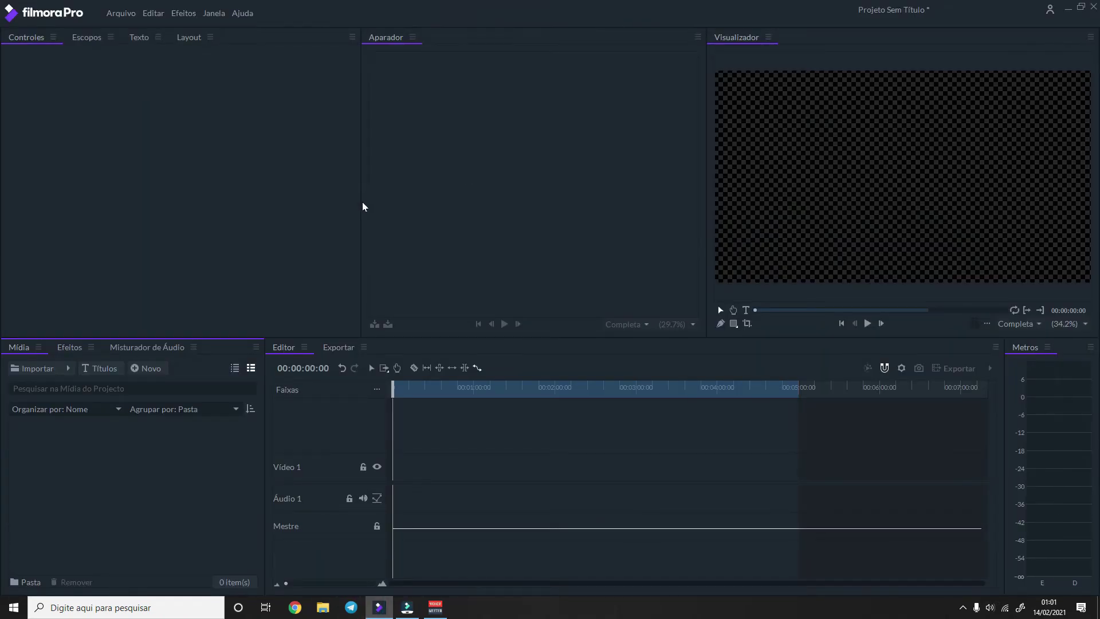
mouse_move(364, 204)
left_mouse_down()
mouse_move(393, 251)
mouse_move(373, 248)
left_mouse_up()
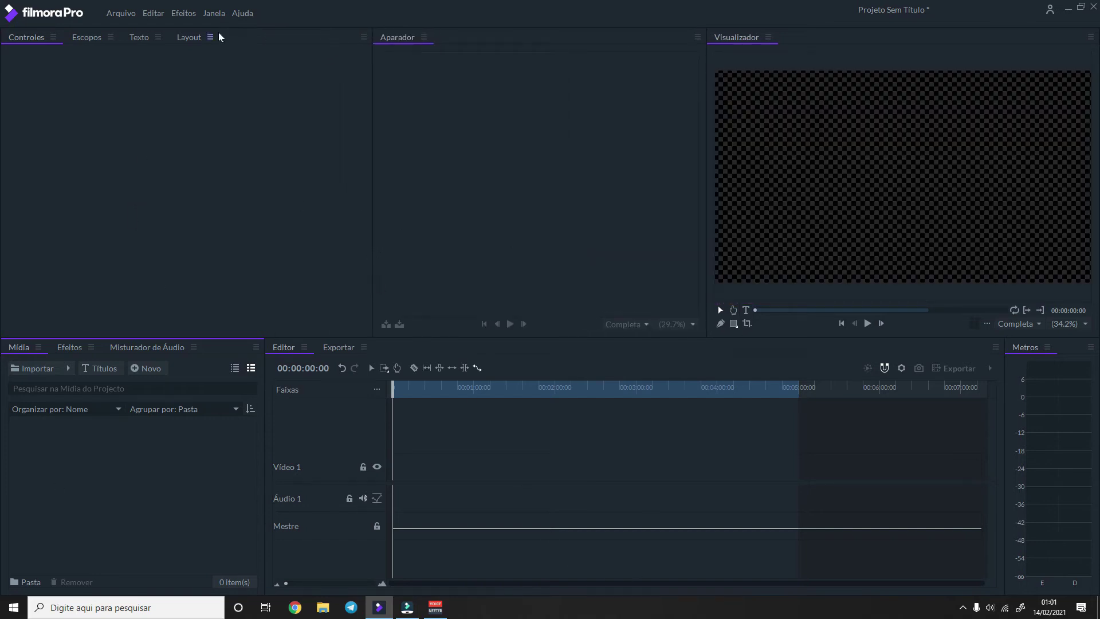
left_click(219, 16)
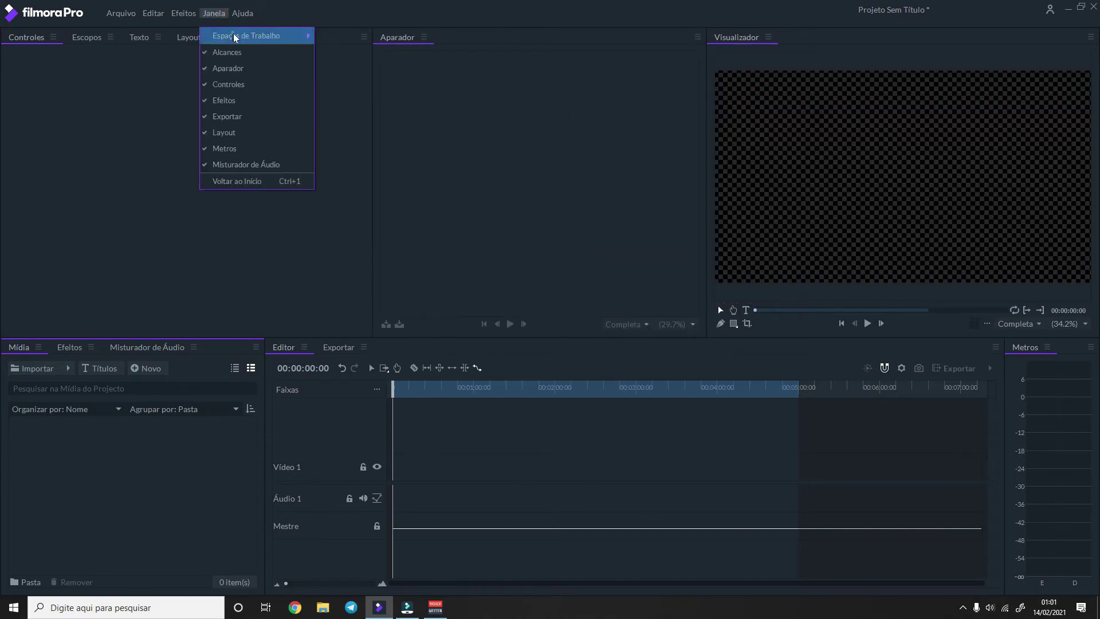
mouse_move(279, 43)
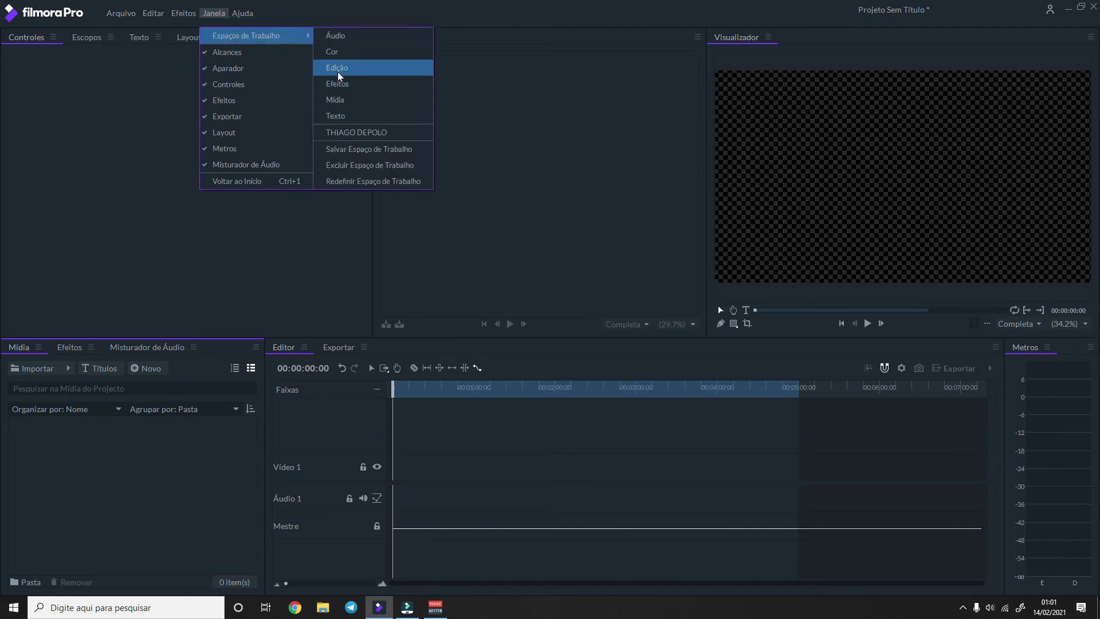
left_click(342, 44)
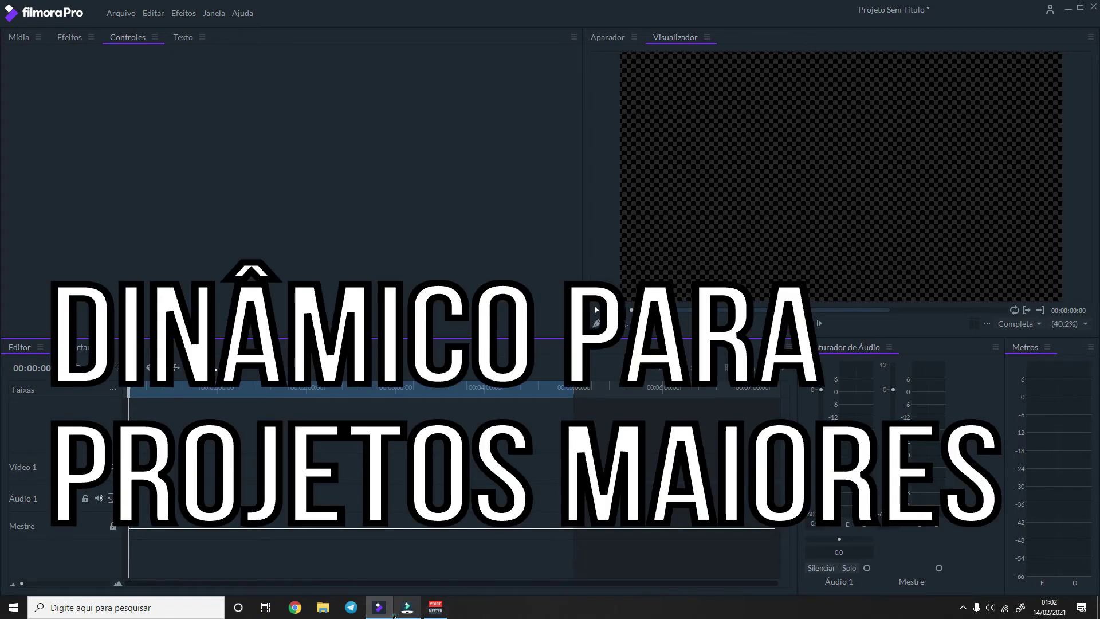
left_click(397, 613)
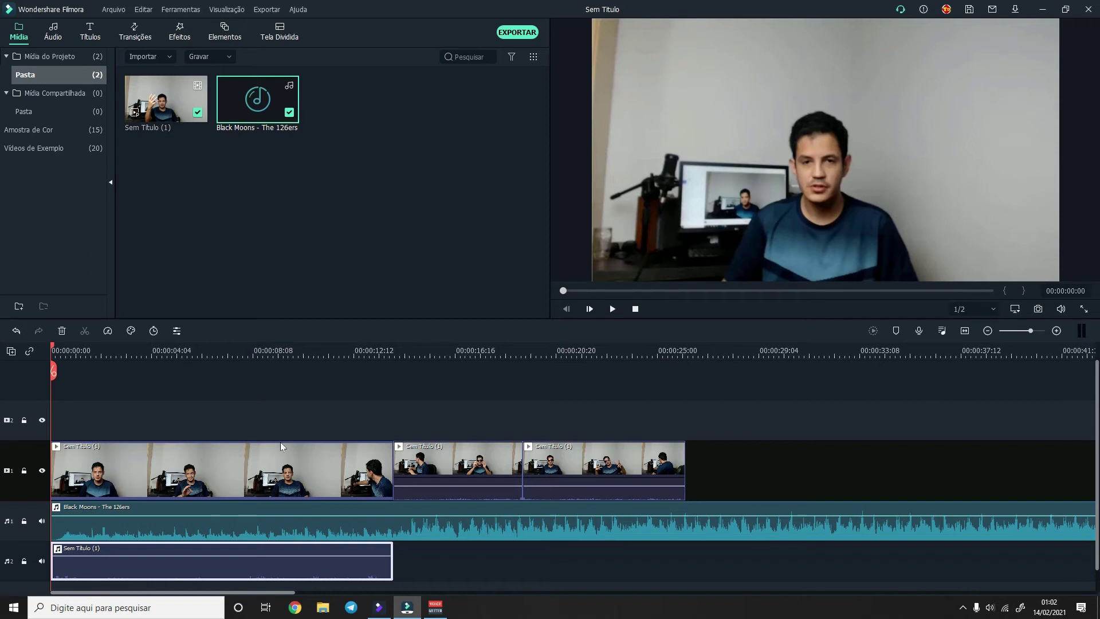
- Bring FilmoraPro back in front from the Windows taskbar
left_click(379, 607)
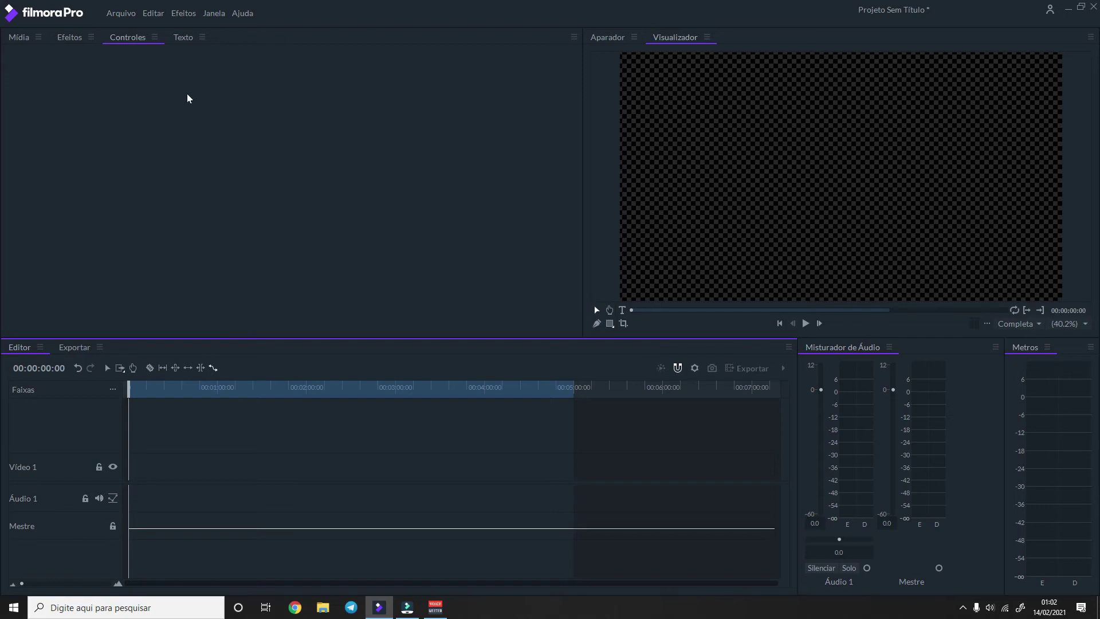
- Reset FilmoraPro to its default workspace via Janela > Espaços de Trabalho > Redefinir Espaço de Trabalho
left_click(219, 17)
left_click(264, 40)
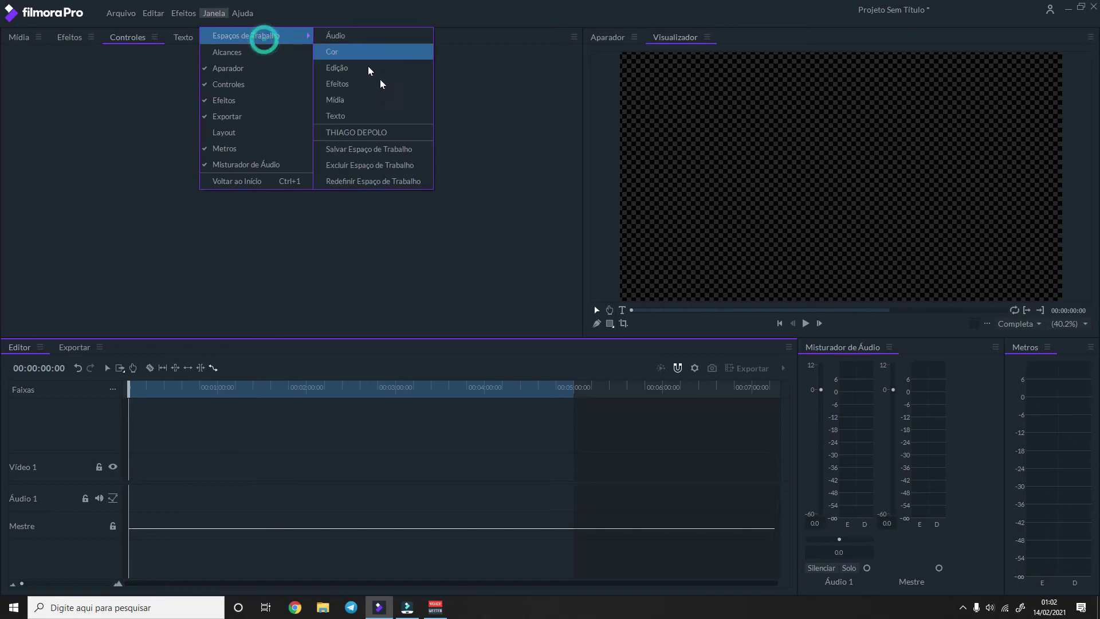
left_click(385, 181)
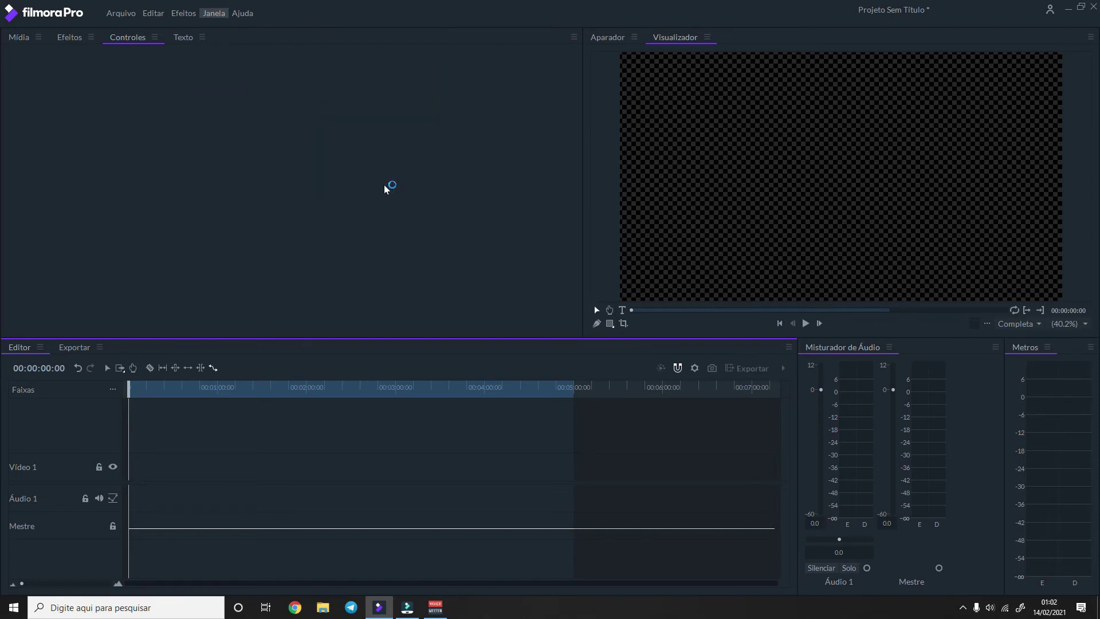
- Import Sem Título (1).mp4 and KWAI.mp4 into the Mídia panel and preview KWAI.mp4
double_click(84, 472)
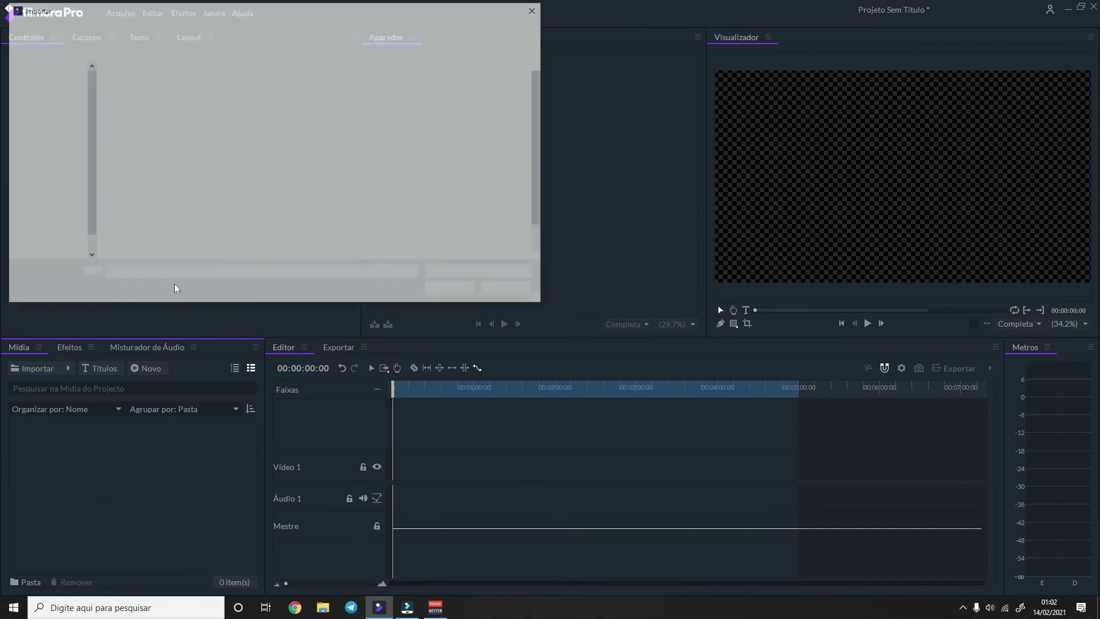
scroll(287, 172, "down", 2)
left_click(258, 241)
left_click(445, 287)
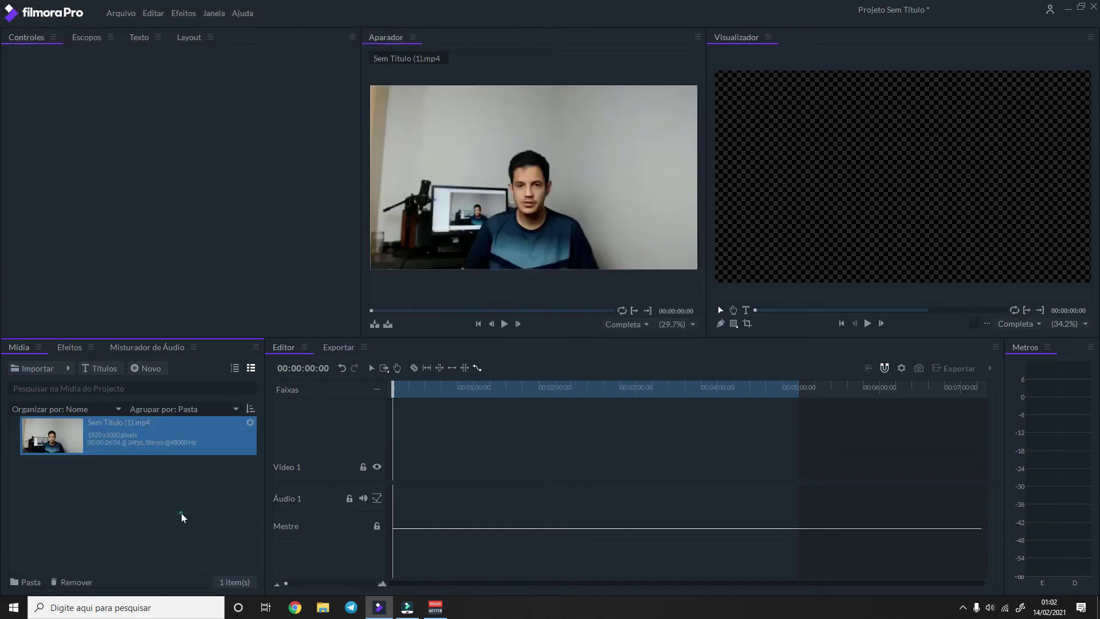
double_click(182, 517)
scroll(316, 192, "down", 1)
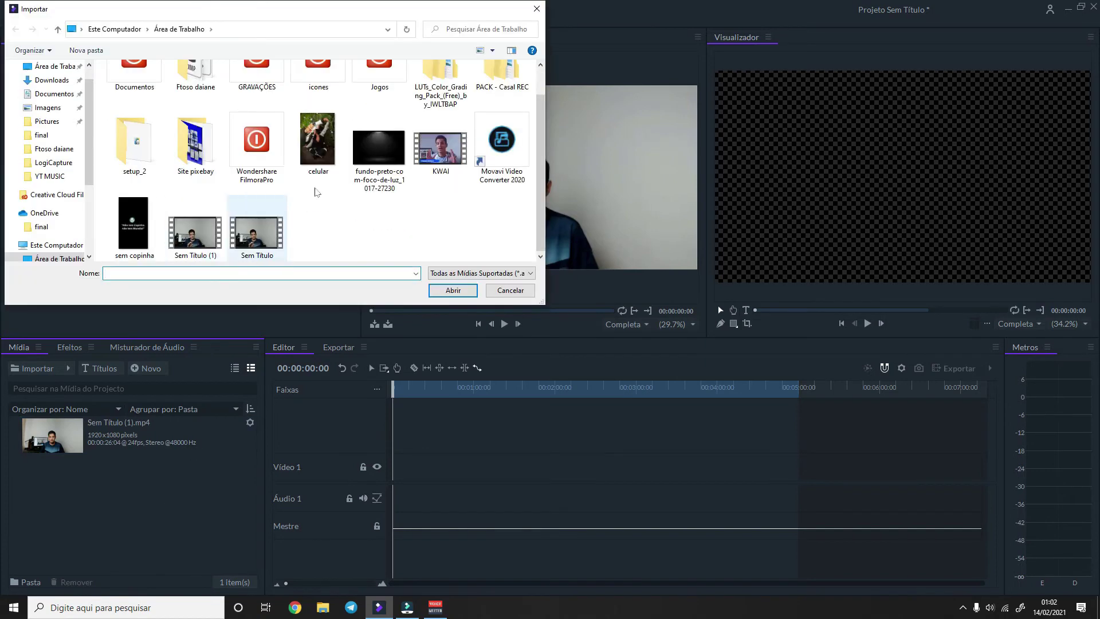
double_click(441, 148)
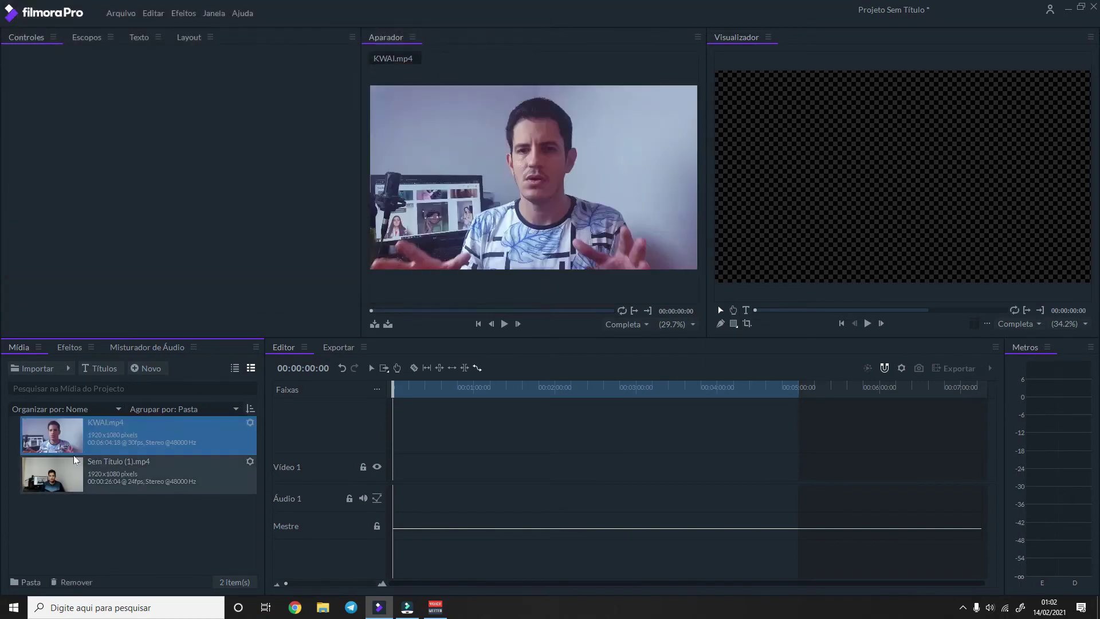
mouse_move(508, 229)
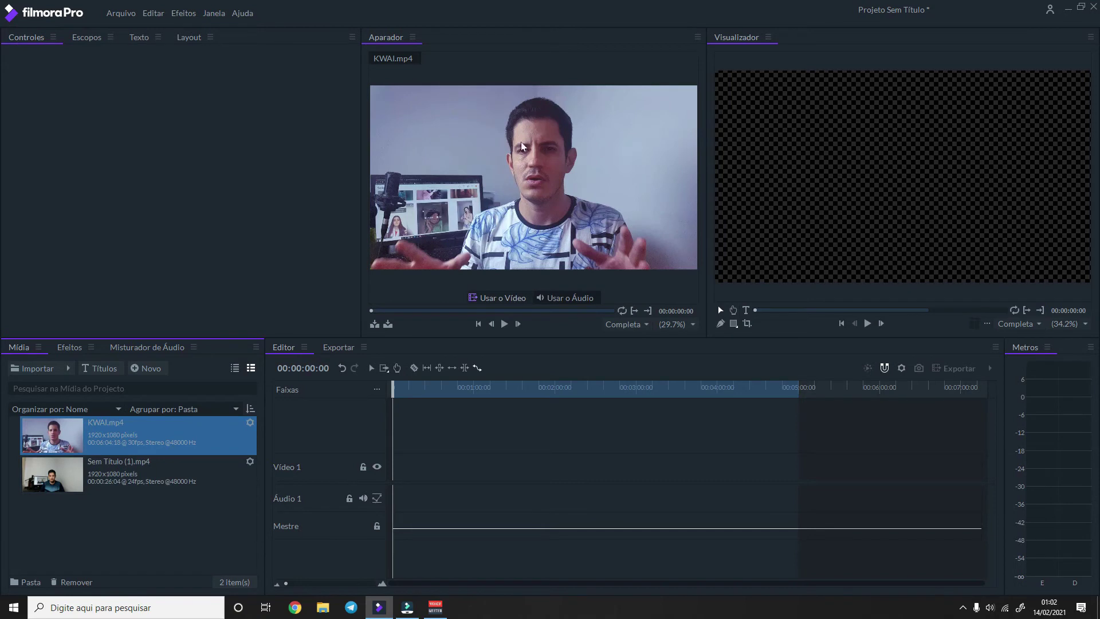
left_click(505, 324)
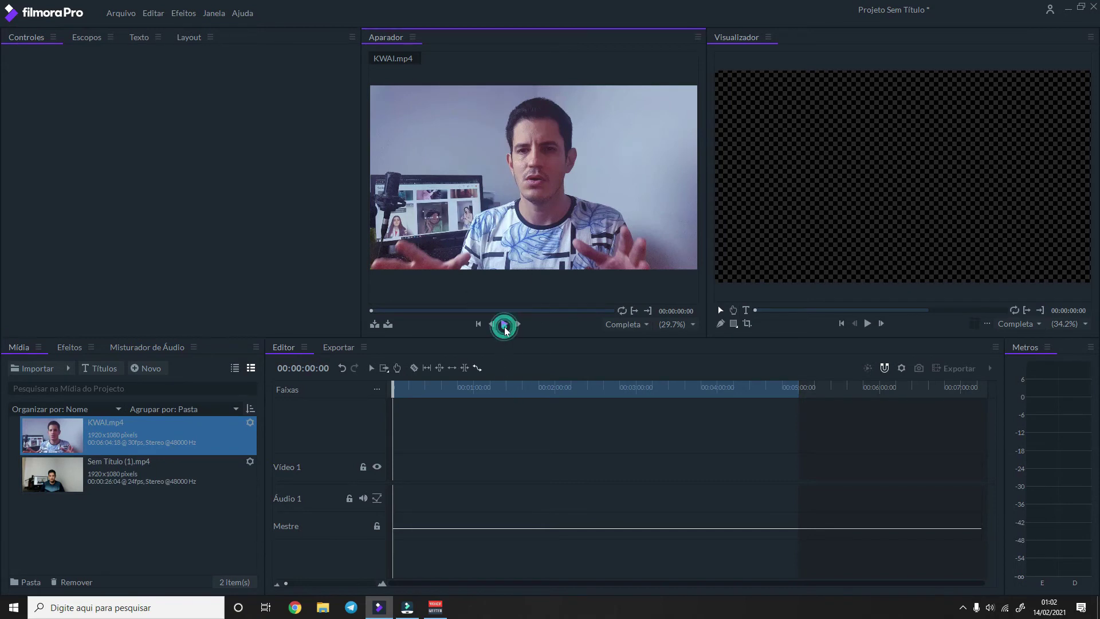
- Insert KWAI.mp4 onto Vídeo 1 and Áudio 1, set the playhead to 00:01:26:24, and select it
left_click(374, 325)
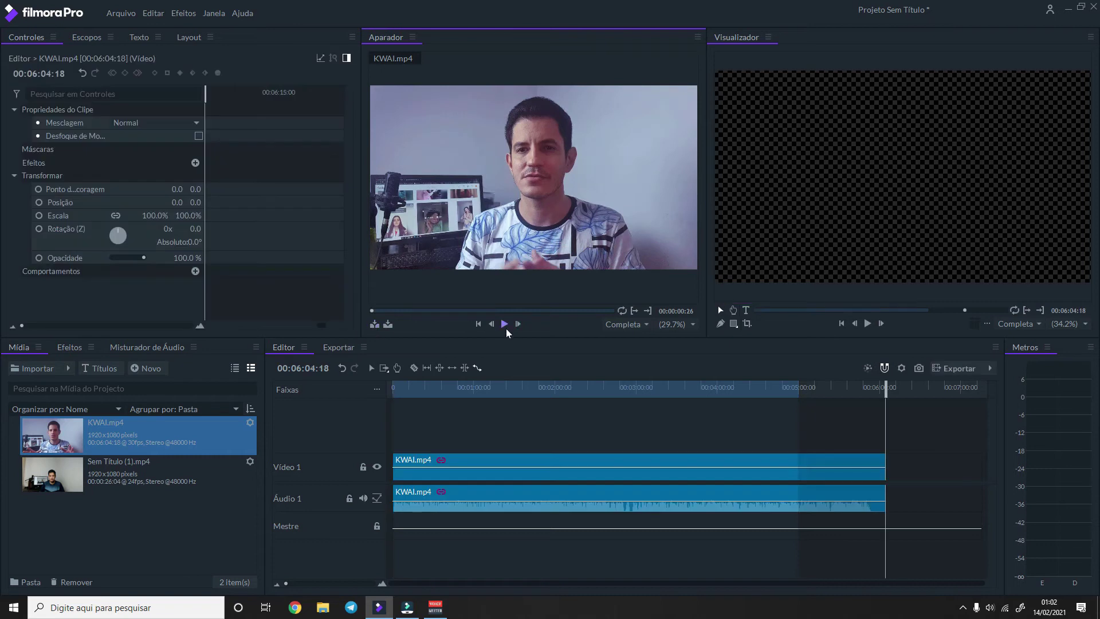
left_click(517, 434)
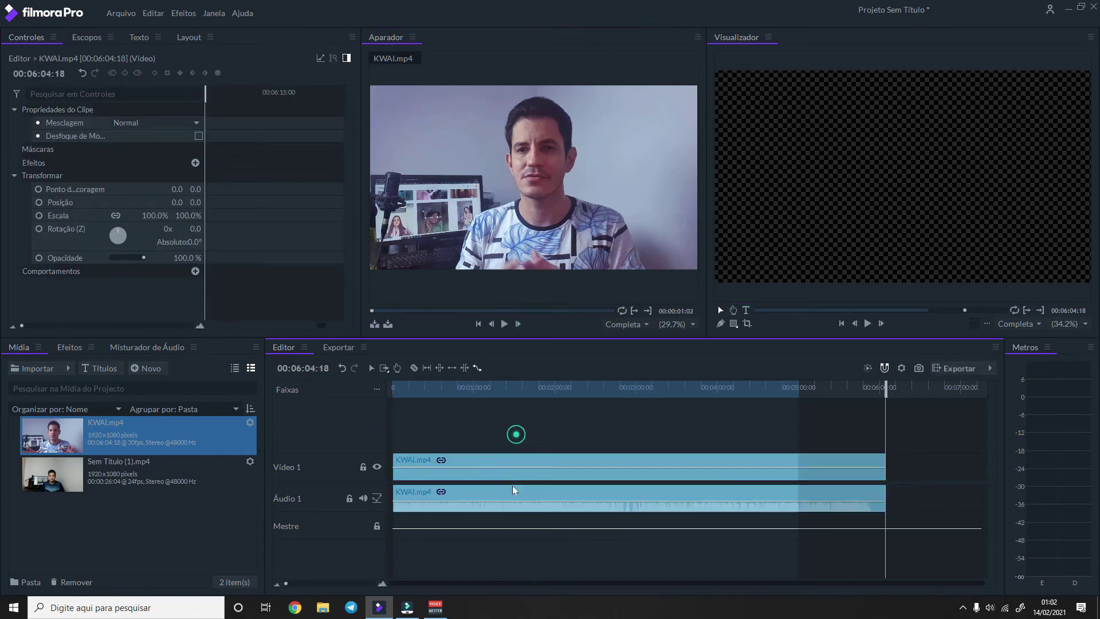
left_click(505, 325)
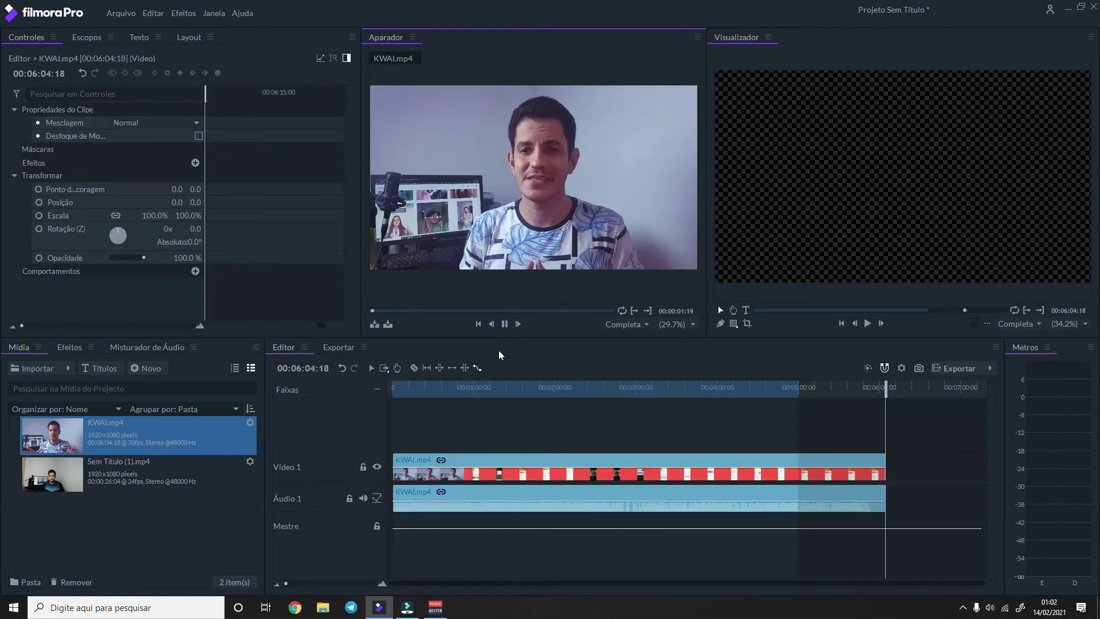
left_click(514, 372)
left_click(511, 388)
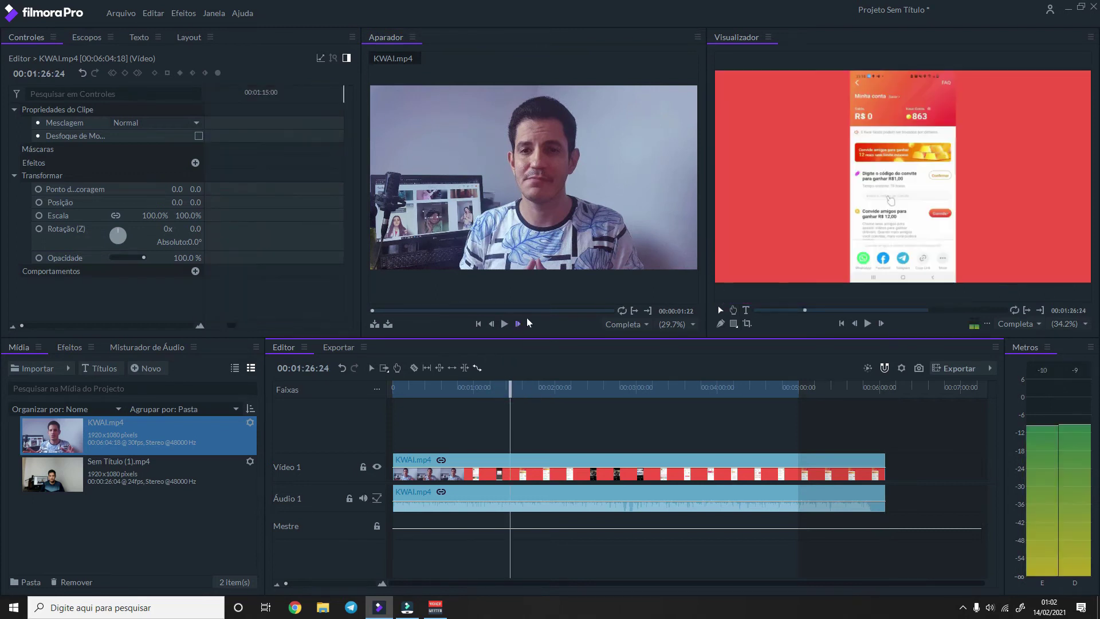
mouse_move(575, 179)
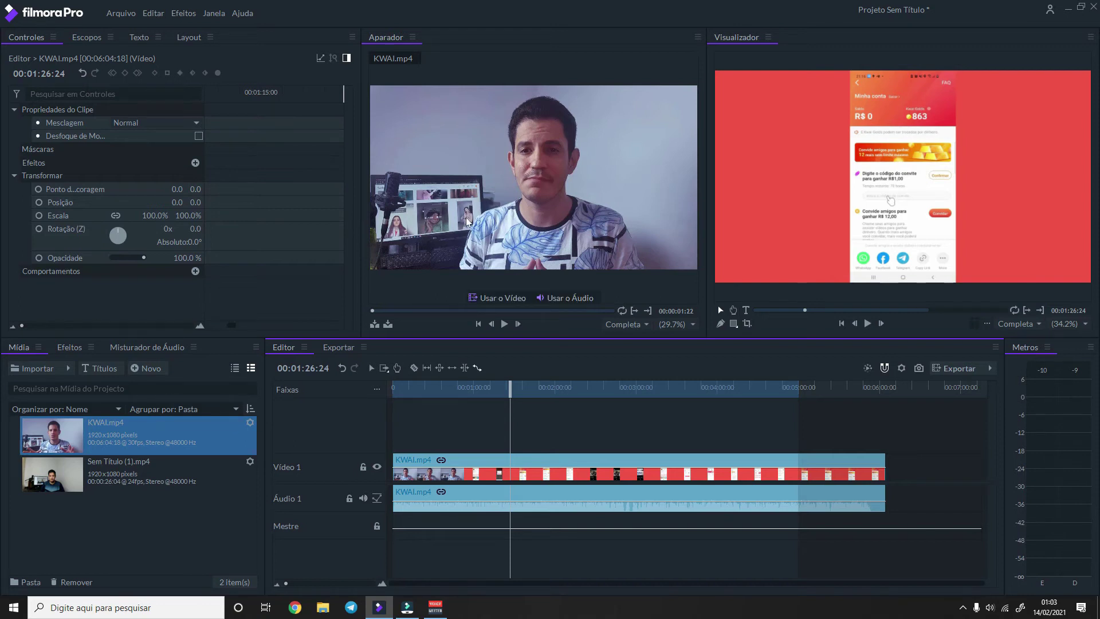
left_click(827, 214)
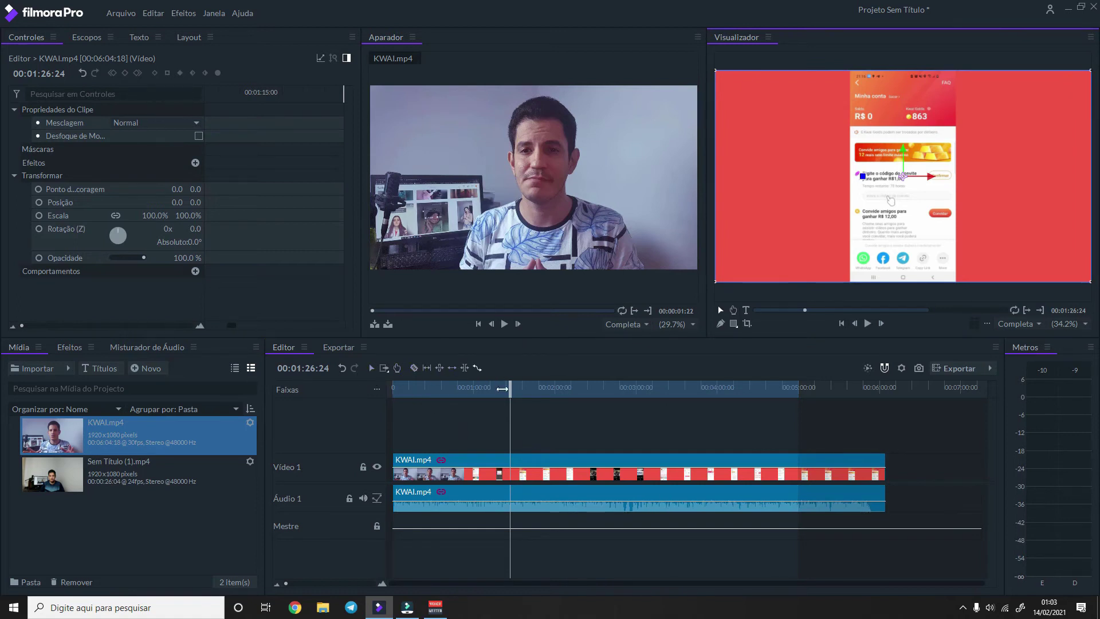
- Razor-cut KWAI.mp4 at 00:01:26:24, glance at the colour scopes, and briefly compare with Filmora
left_click(414, 369)
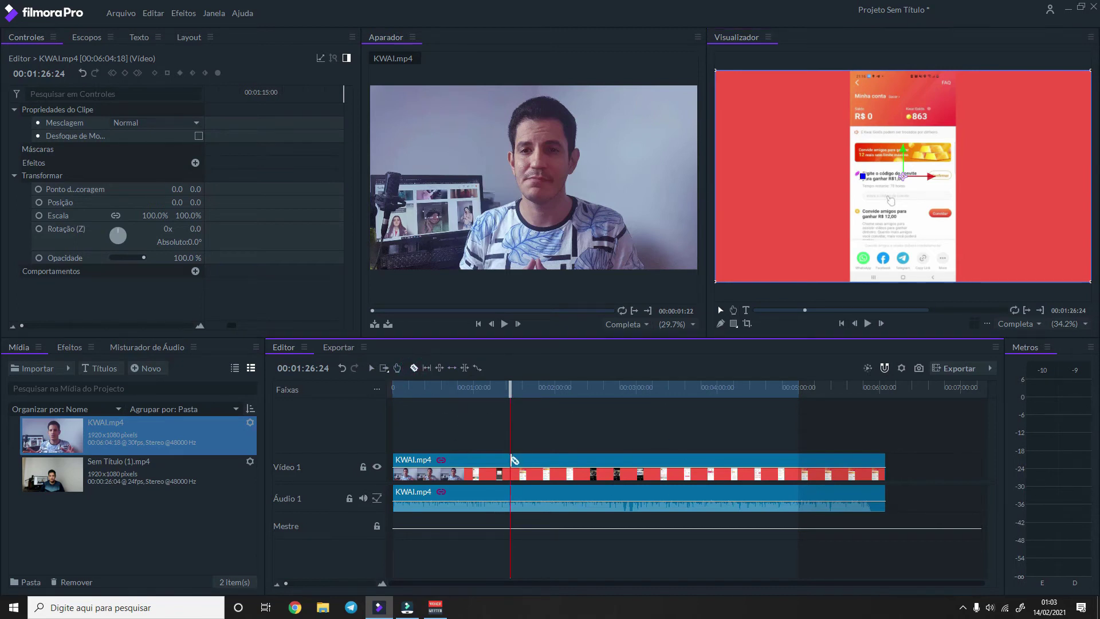
left_click(510, 467)
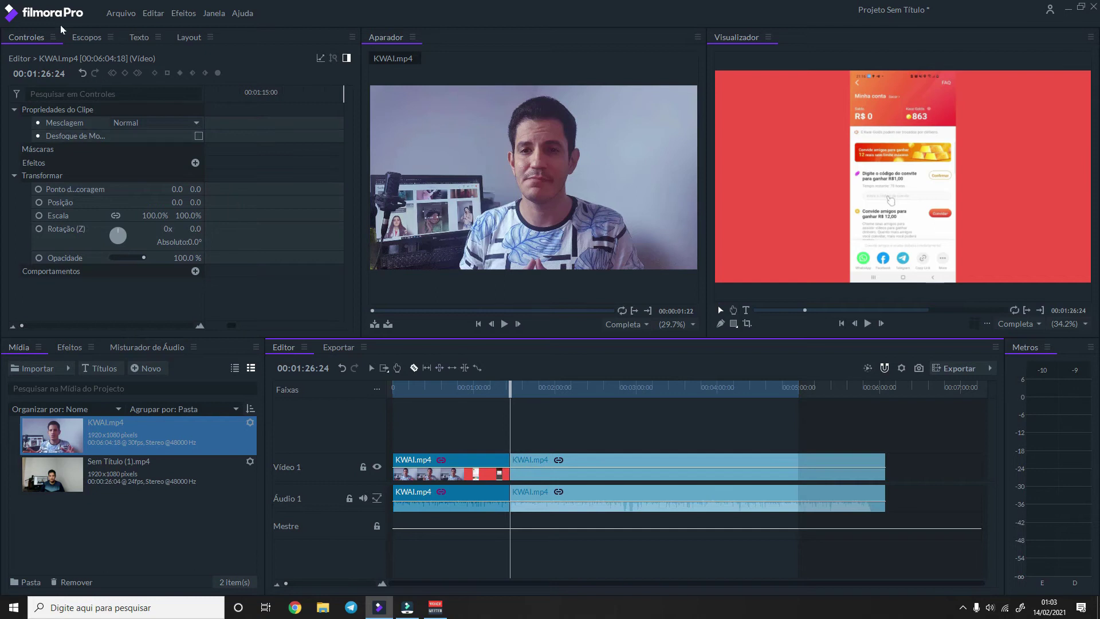
left_click(76, 39)
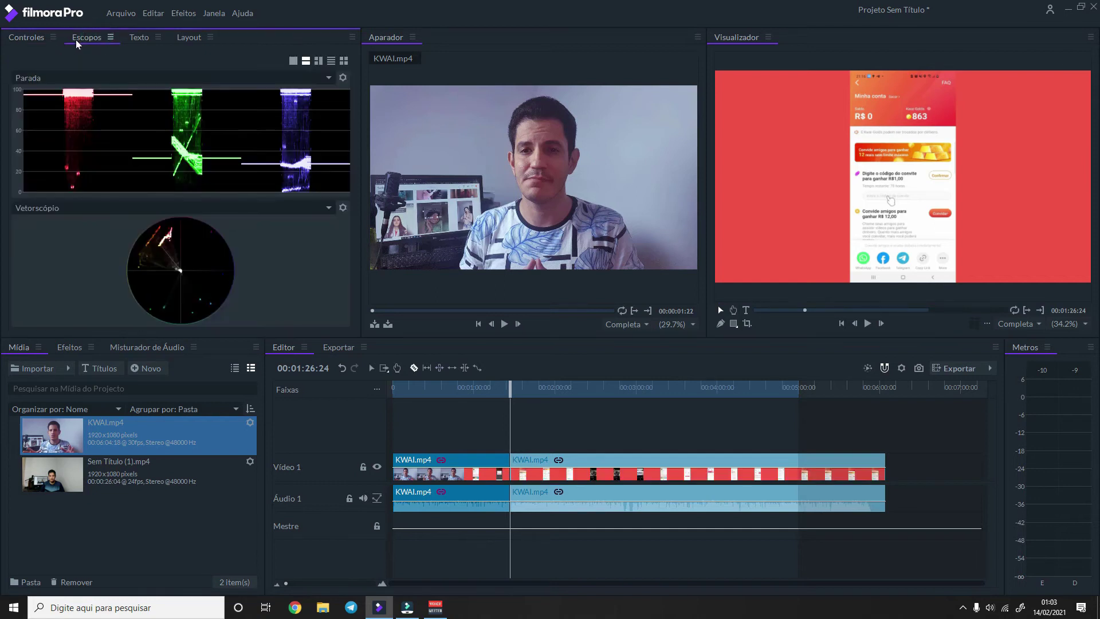
left_click(40, 40)
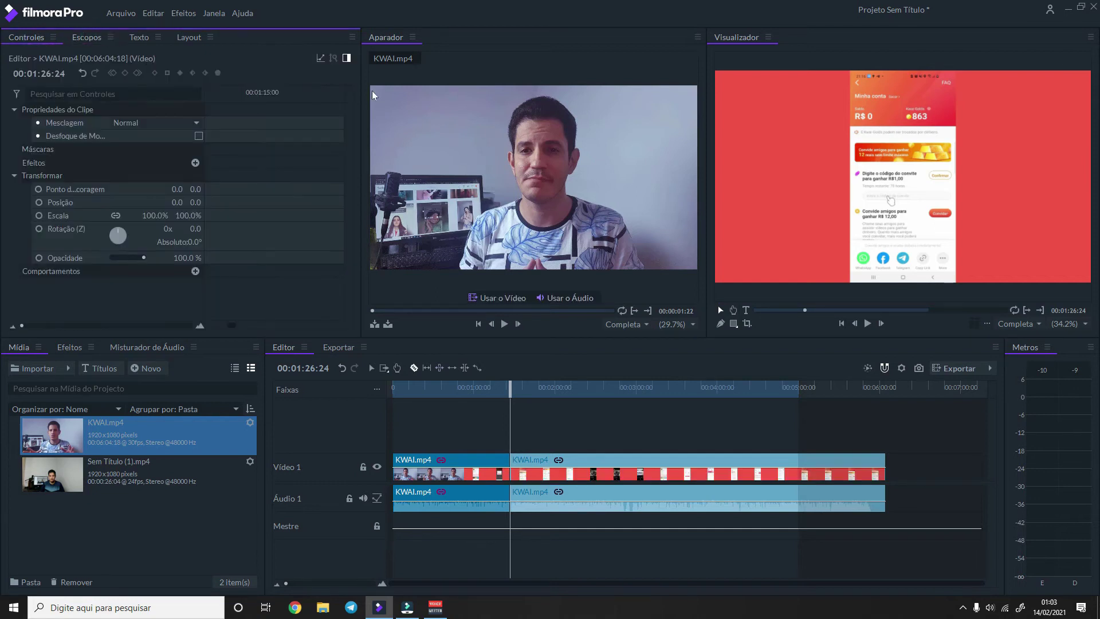
left_click(407, 608)
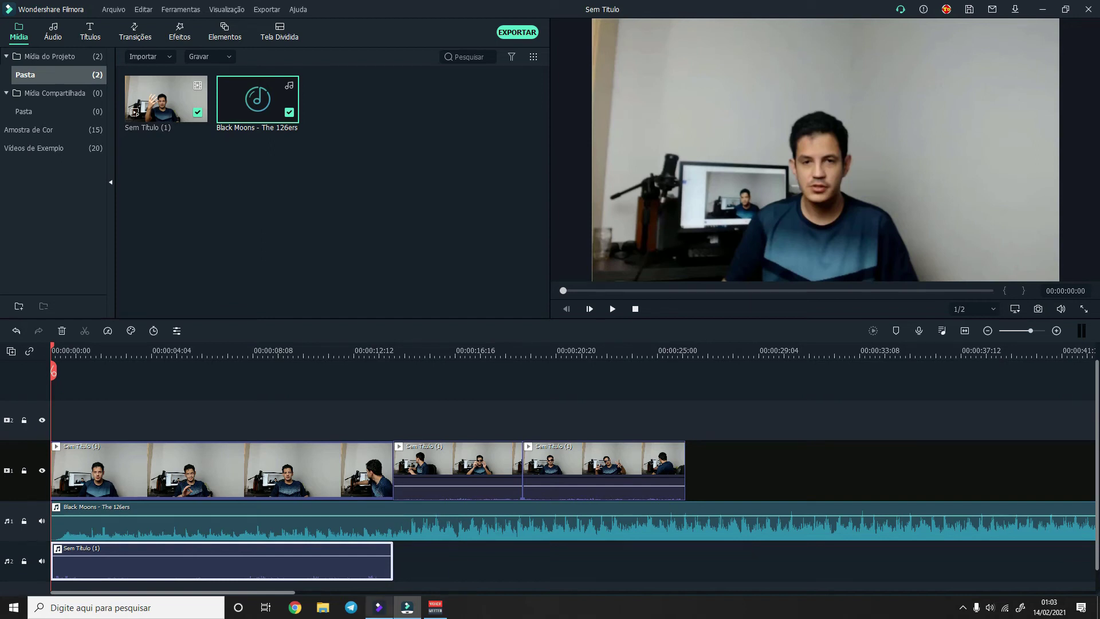
left_click(380, 608)
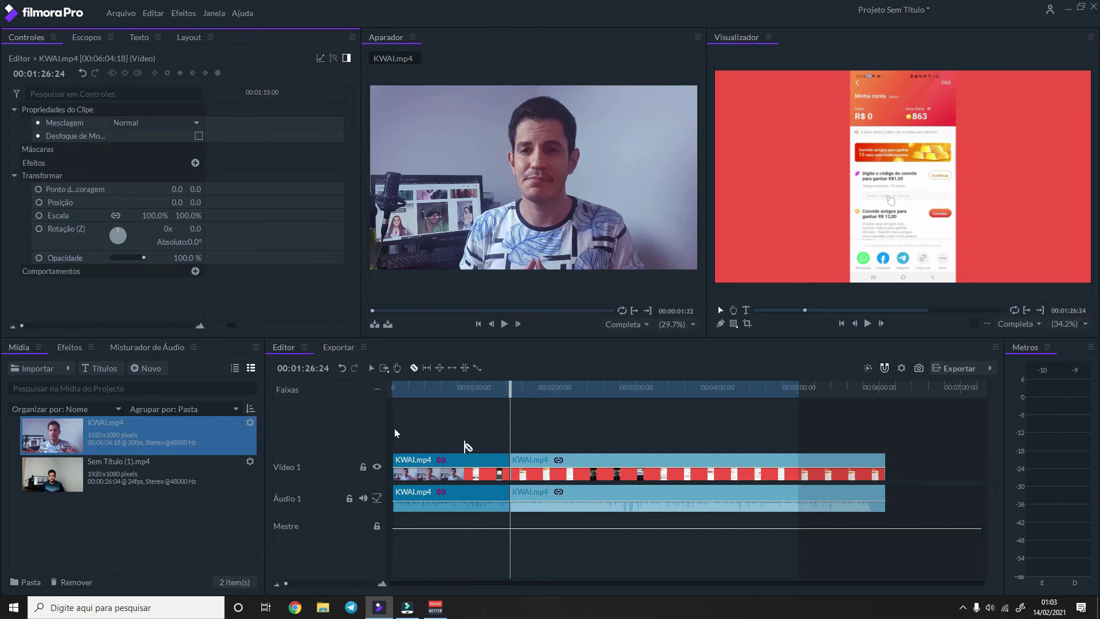
- Split the first KWAI.mp4 piece again and keyframe its scale up to 173%
left_click(461, 484)
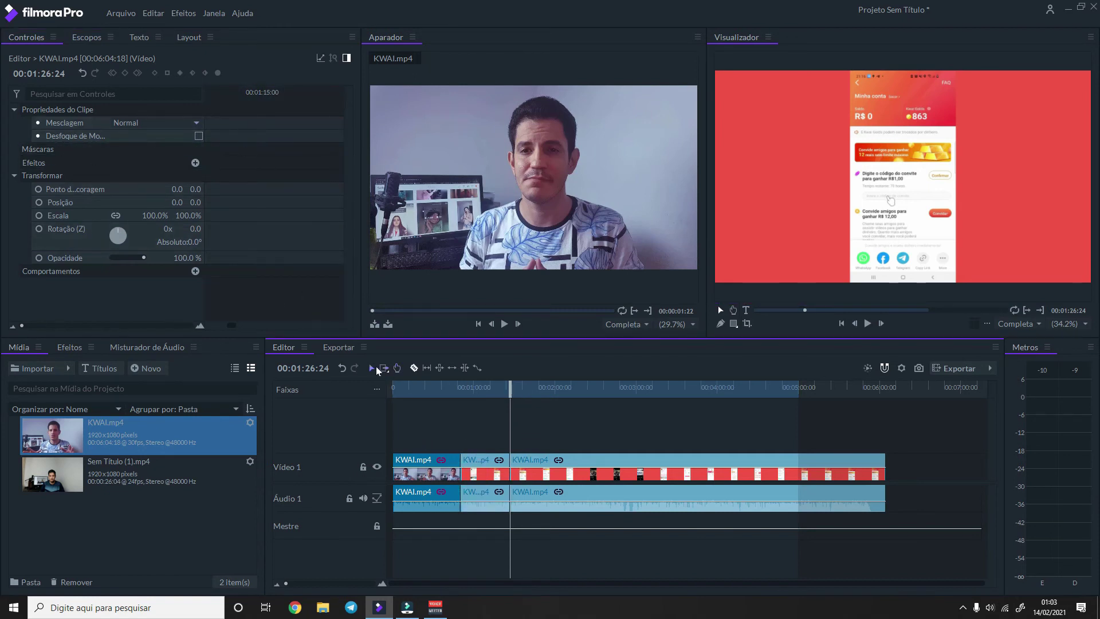
left_click(39, 215)
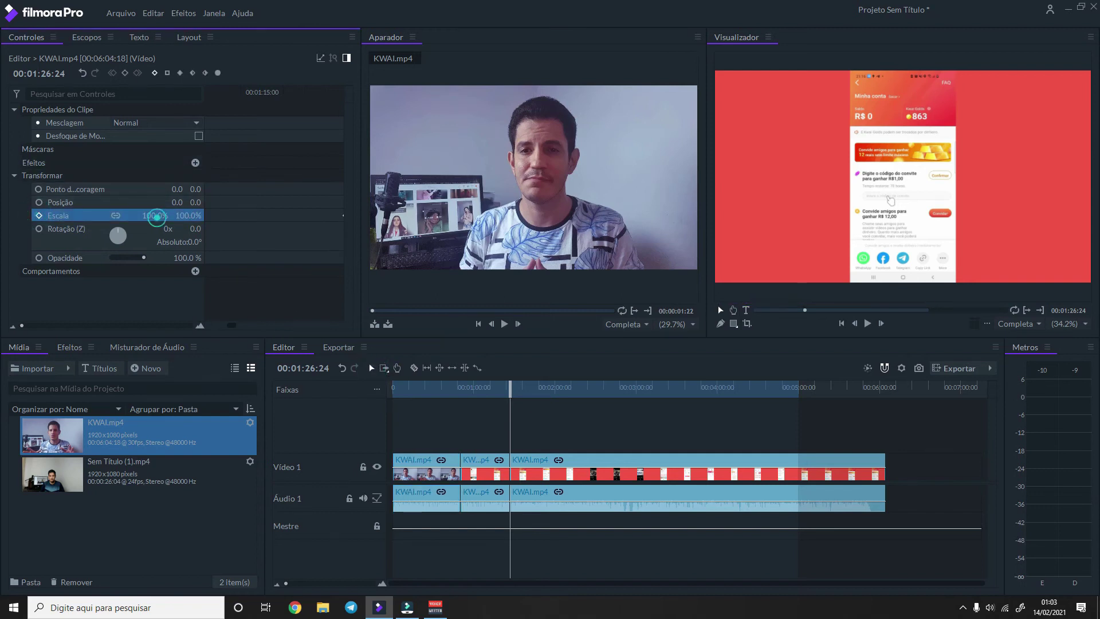
mouse_move(154, 215)
left_mouse_down()
mouse_move(183, 215)
mouse_move(160, 215)
left_mouse_up()
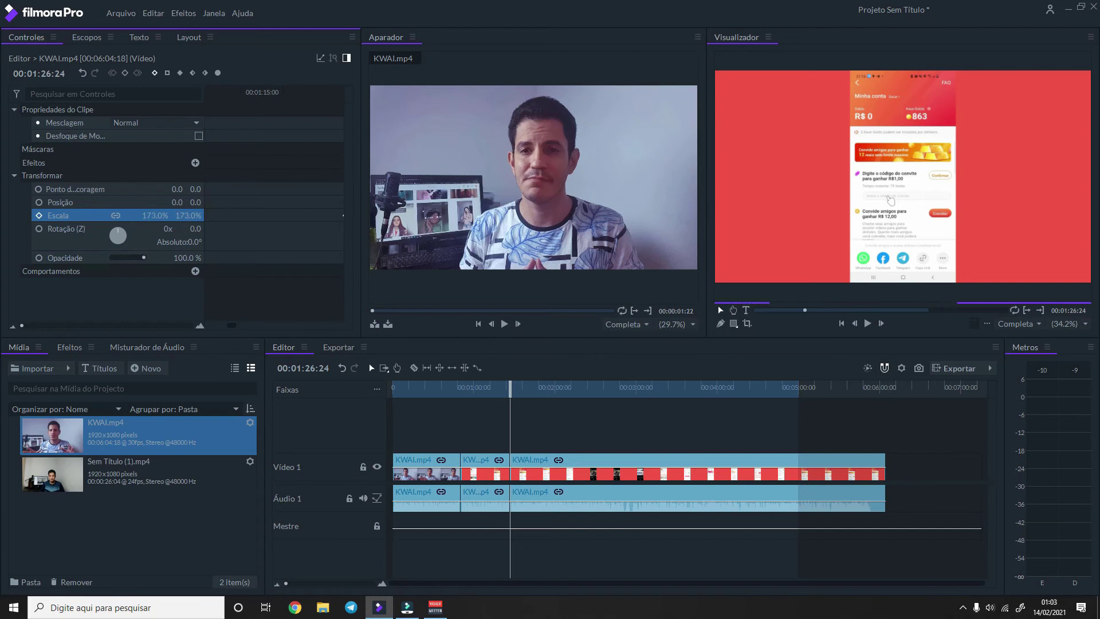
- Zoom the middle clip to 286% and keyframe its anchor point panning X from 0 to 110
left_click(486, 467)
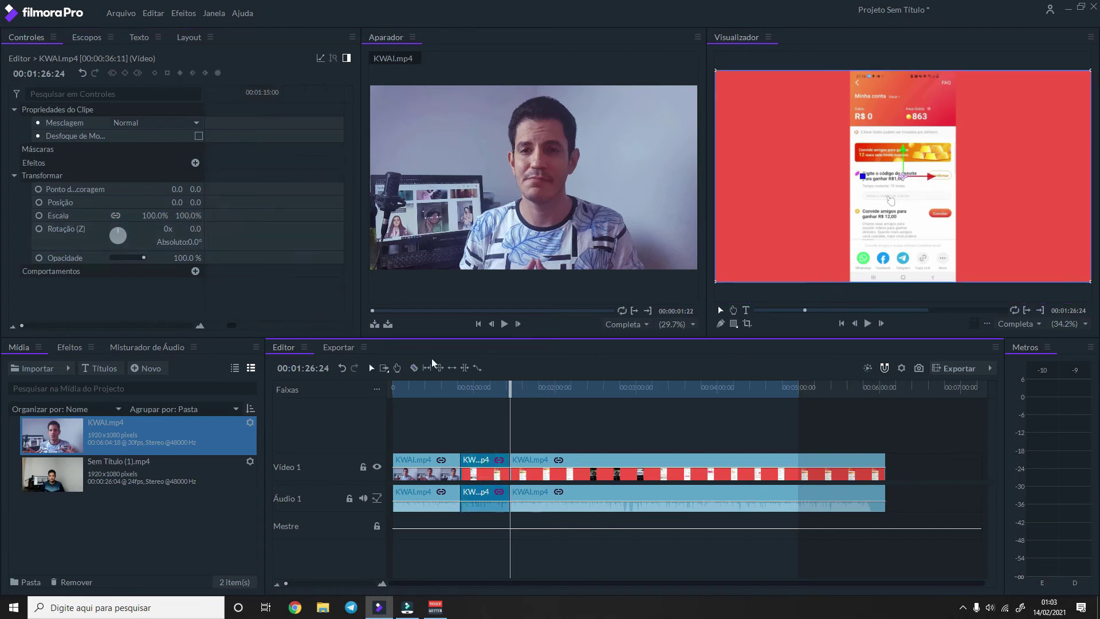
left_click(483, 393)
left_click_drag(477, 396, 475, 396)
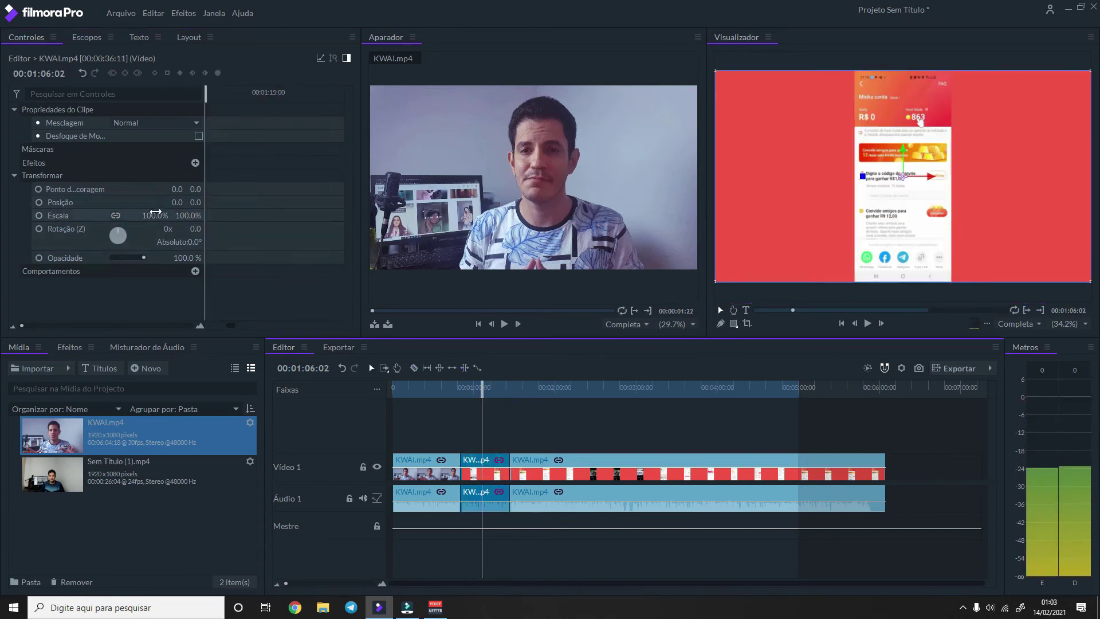
mouse_move(155, 215)
left_mouse_down()
mouse_move(188, 215)
mouse_move(131, 205)
left_mouse_up()
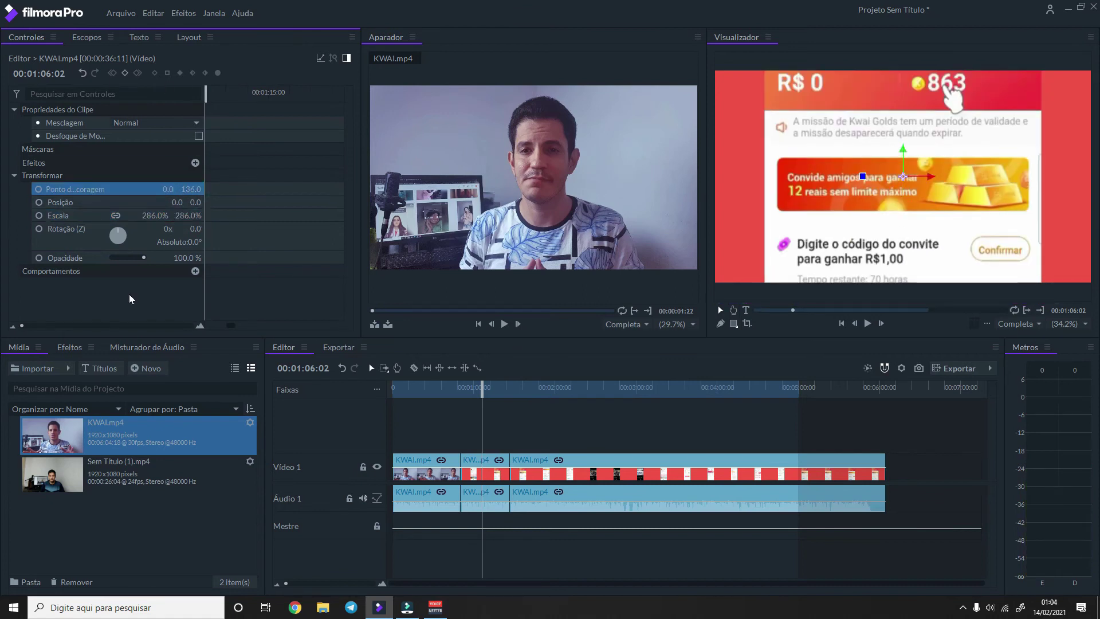
left_click(39, 189)
key("space")
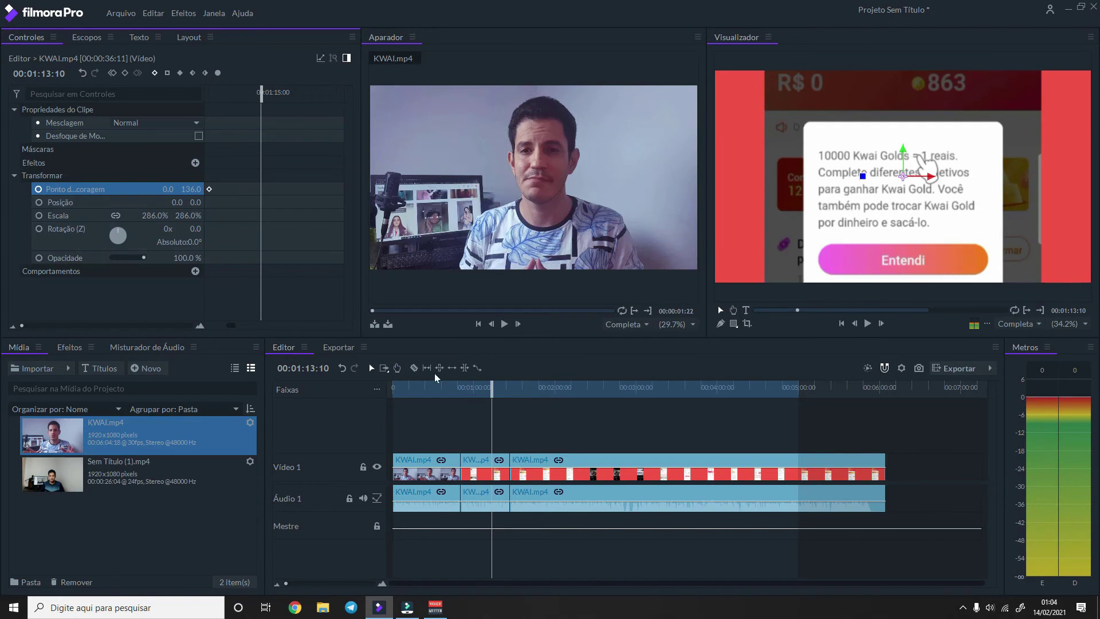
left_click_drag(162, 189, 360, 252)
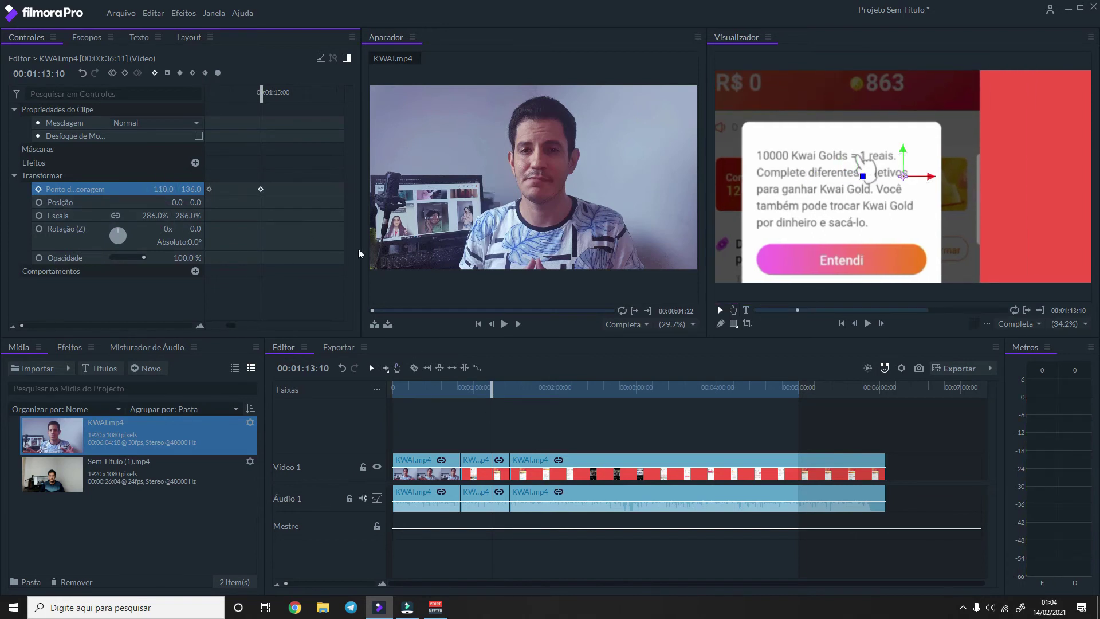
left_click(481, 496)
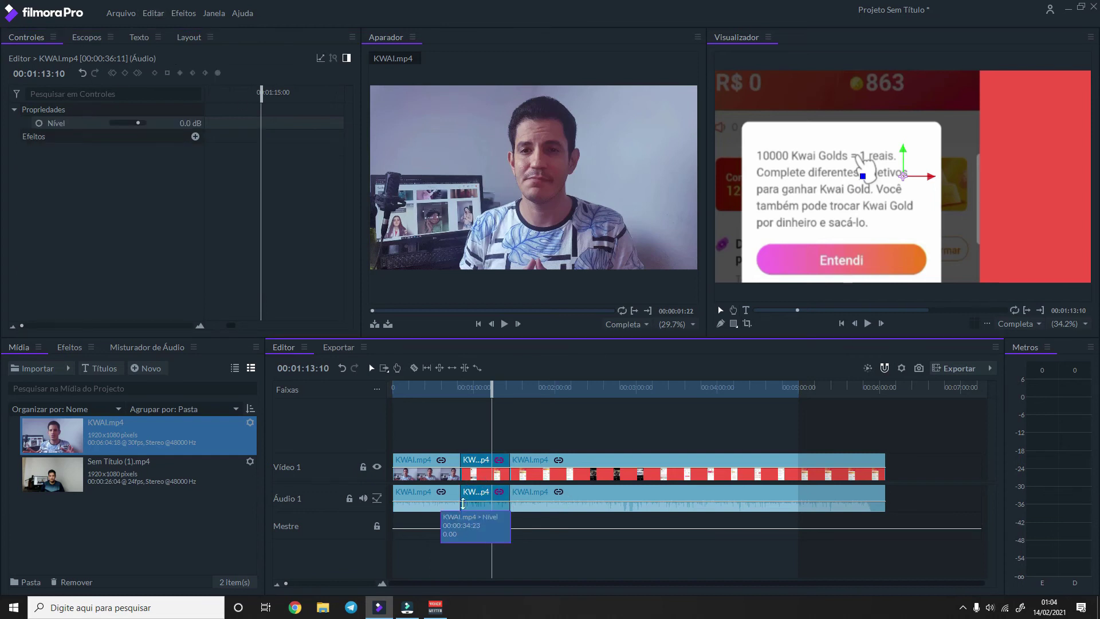
- Add a default Compressor (-6.0 dB threshold, 4.0:1 ratio) to the middle piece's audio
left_click(195, 136)
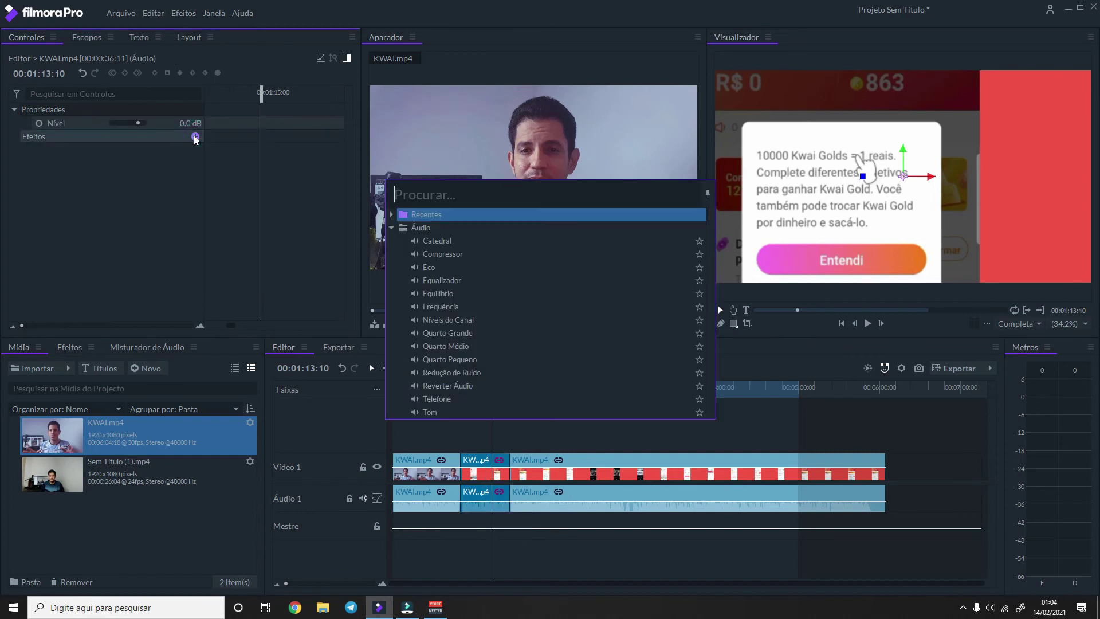
left_click(478, 254)
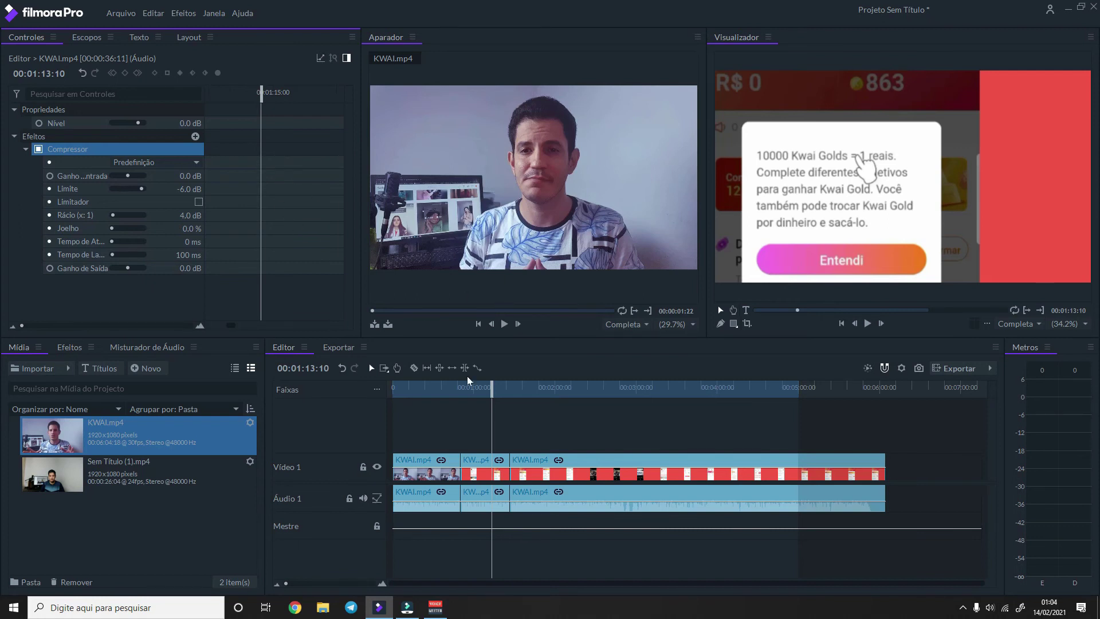
left_click(554, 387)
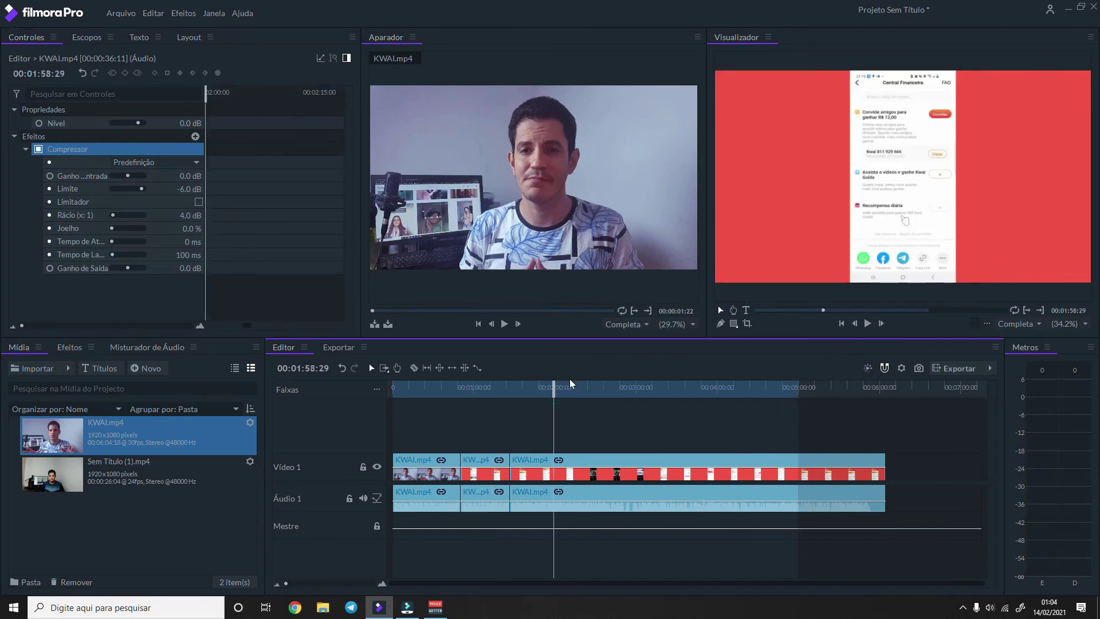
left_click_drag(554, 388, 490, 388)
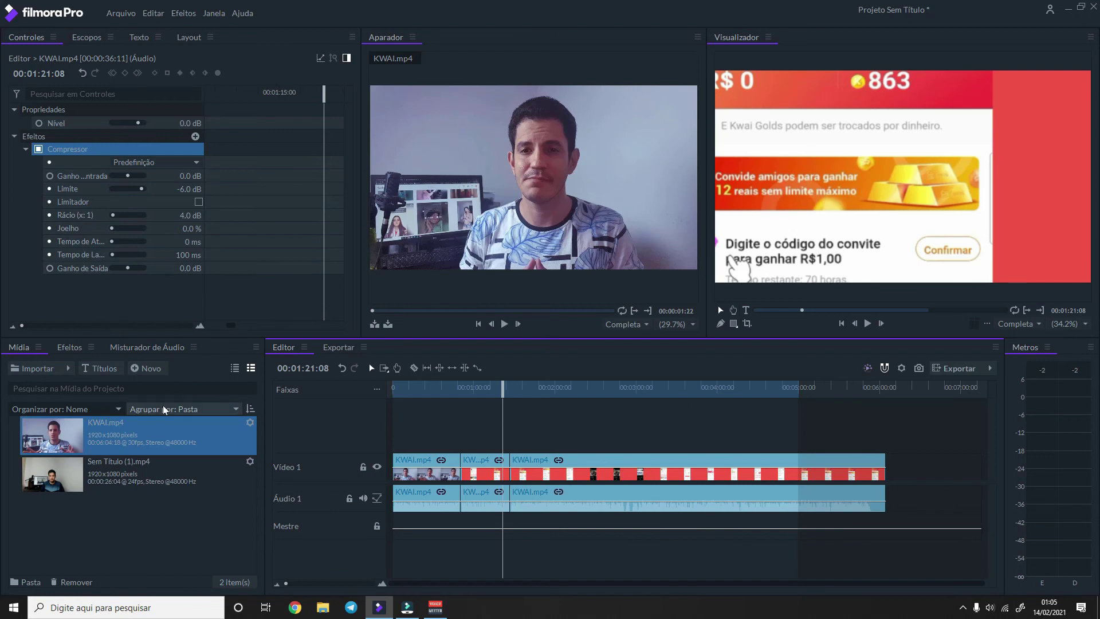
left_click(169, 427)
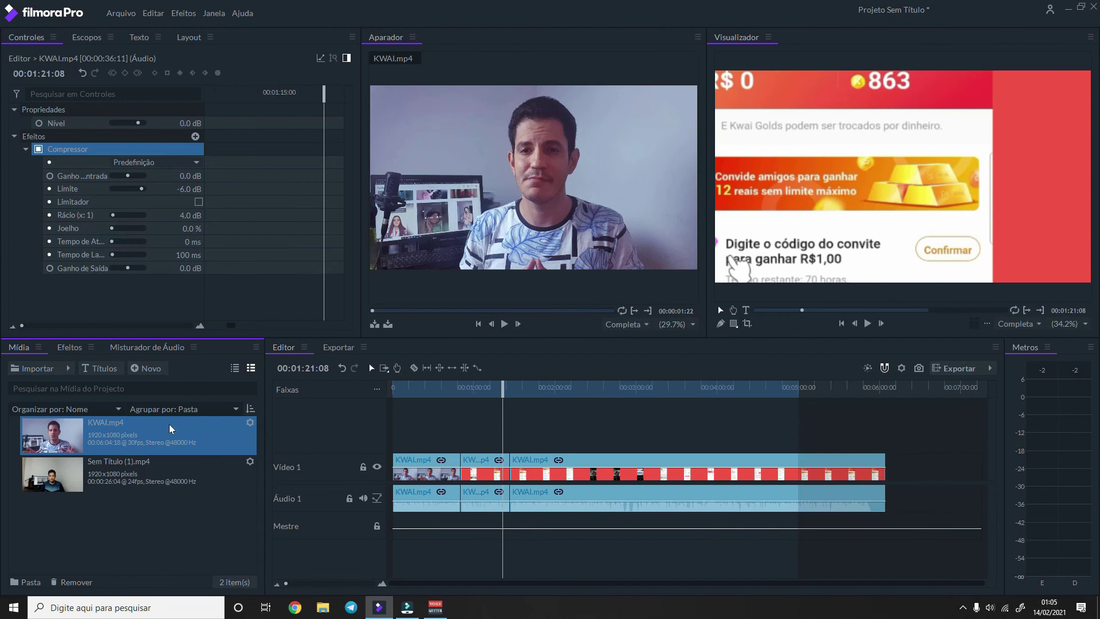
left_click(407, 608)
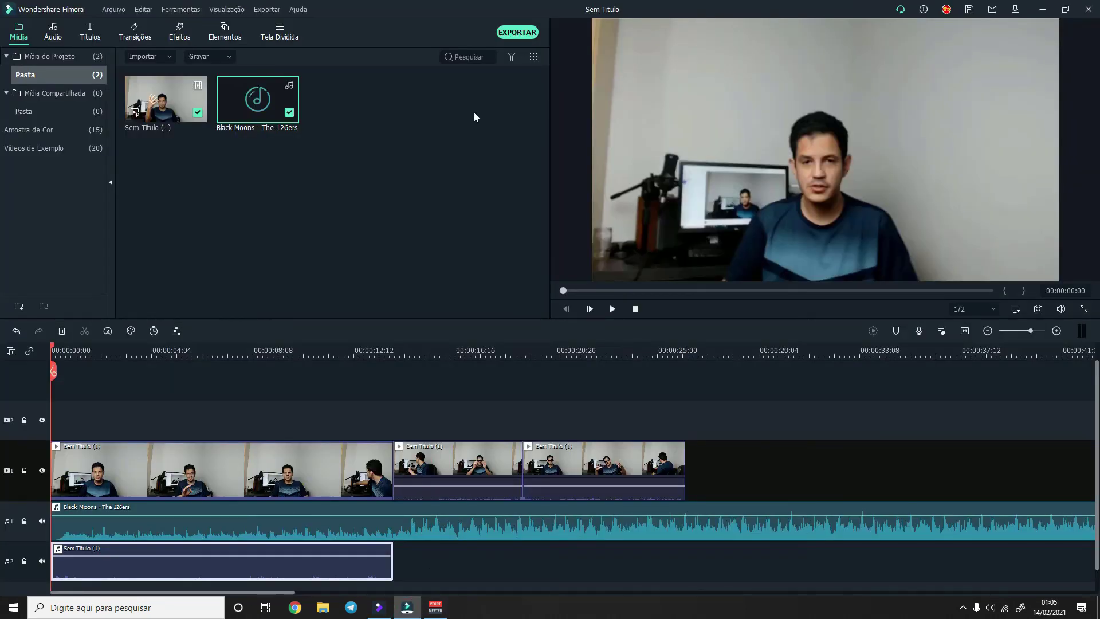
left_click(378, 608)
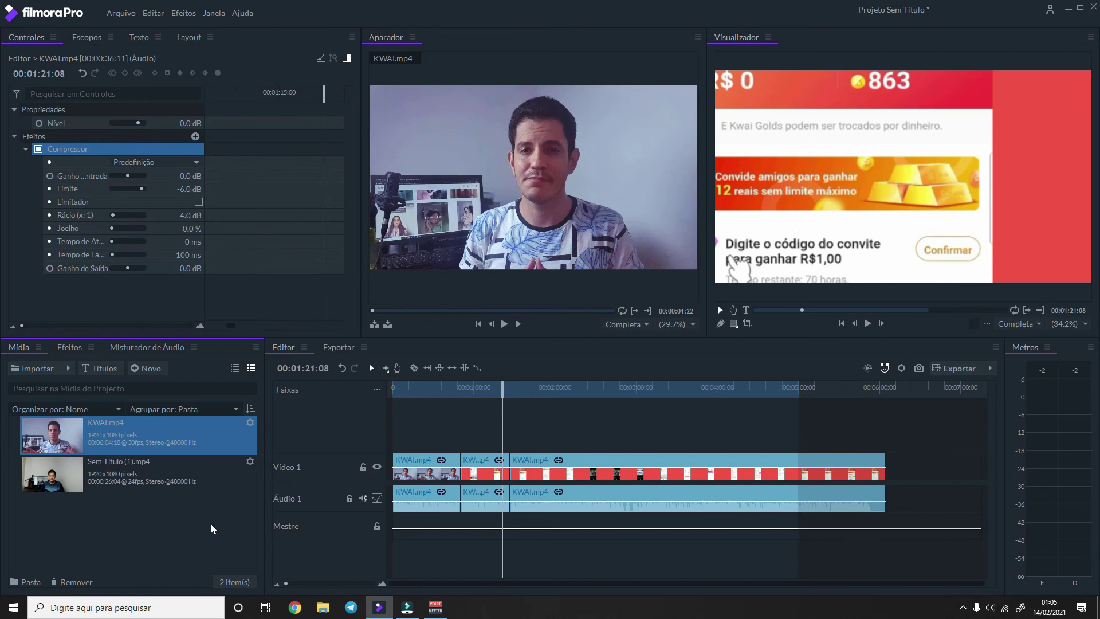
- Bring Wondershare Filmora forward, showing its three video pieces over the Black Moons music
left_click(406, 610)
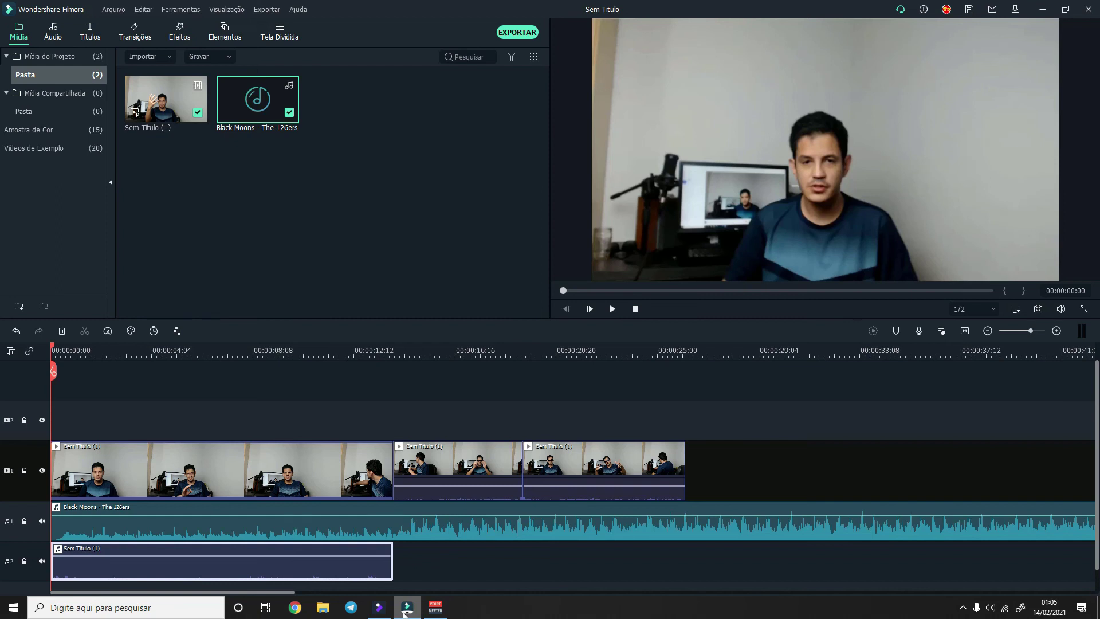
- Return to FilmoraPro, with KWAI.mp4 in three pieces and a Compressor on the middle audio
left_click(383, 611)
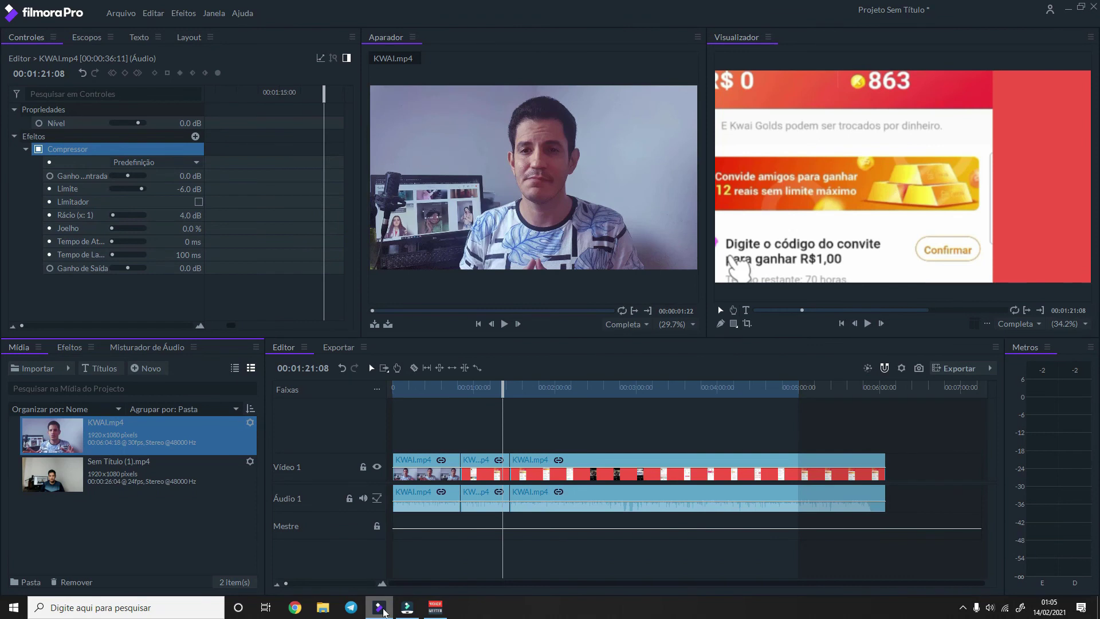
left_click(407, 607)
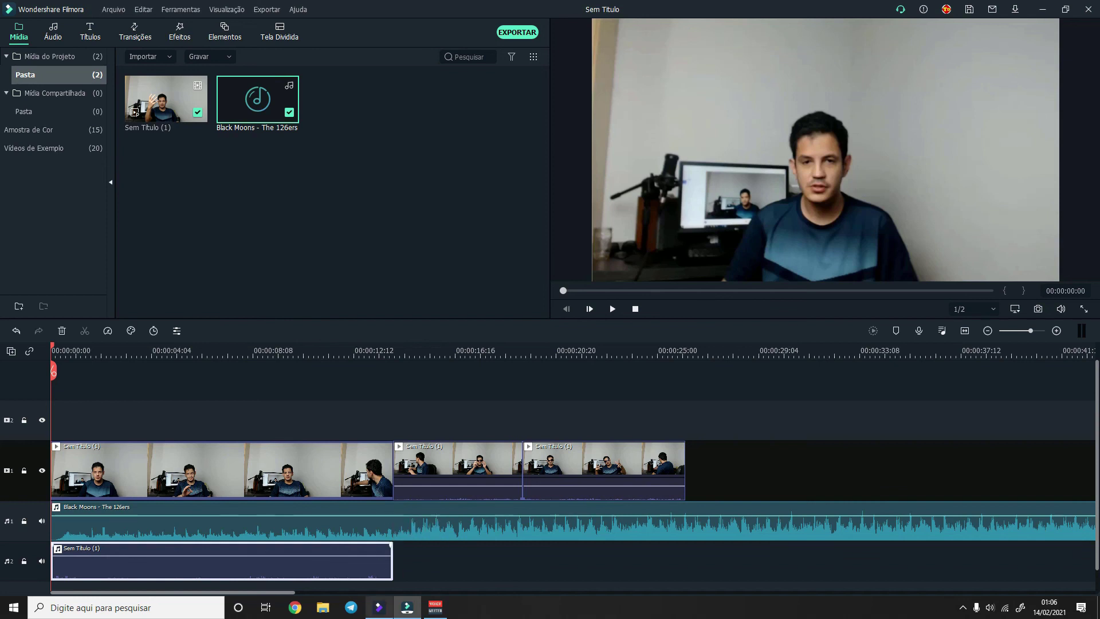
left_click(379, 607)
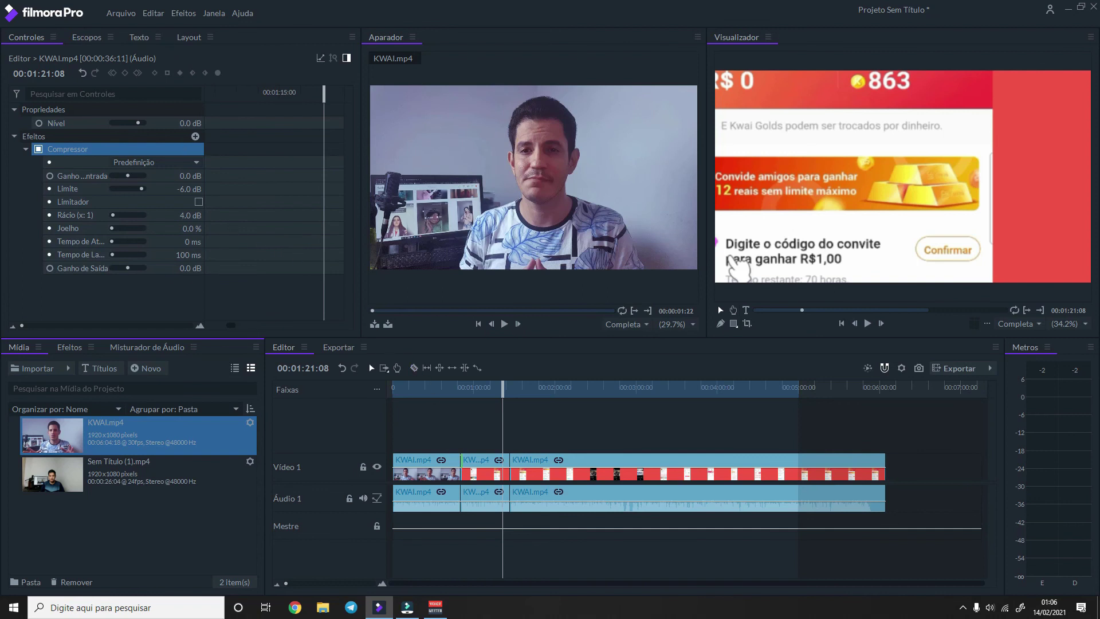
- Apply Distorção Bezier to the middle KWAI.mp4 piece, expand Canto Esquerdo Superior, then switch to Filmora
left_click(477, 467)
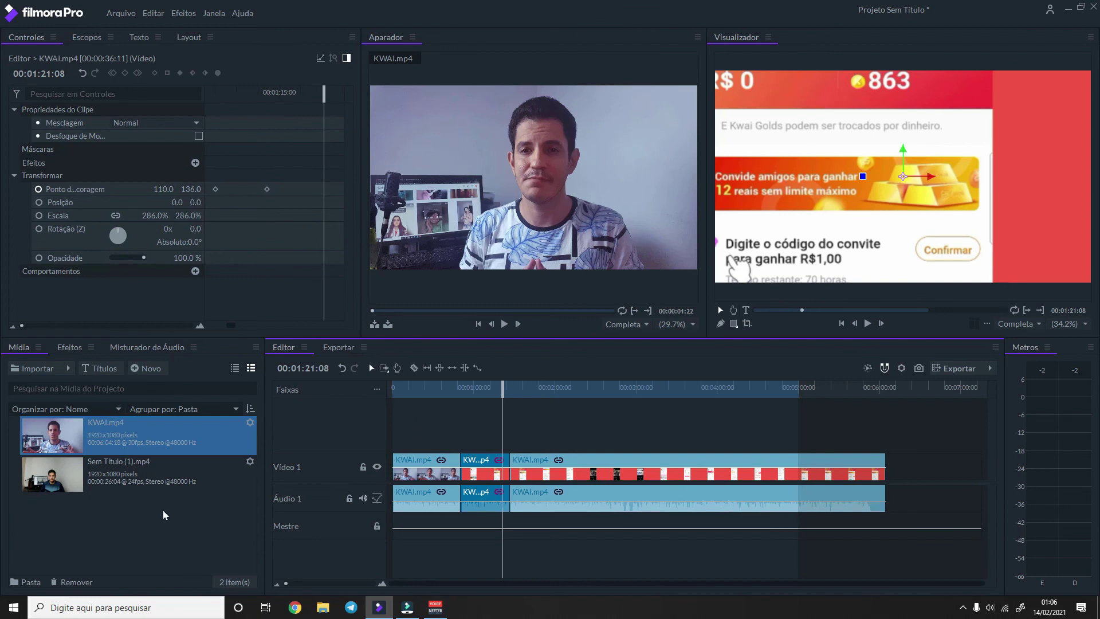
left_click(195, 163)
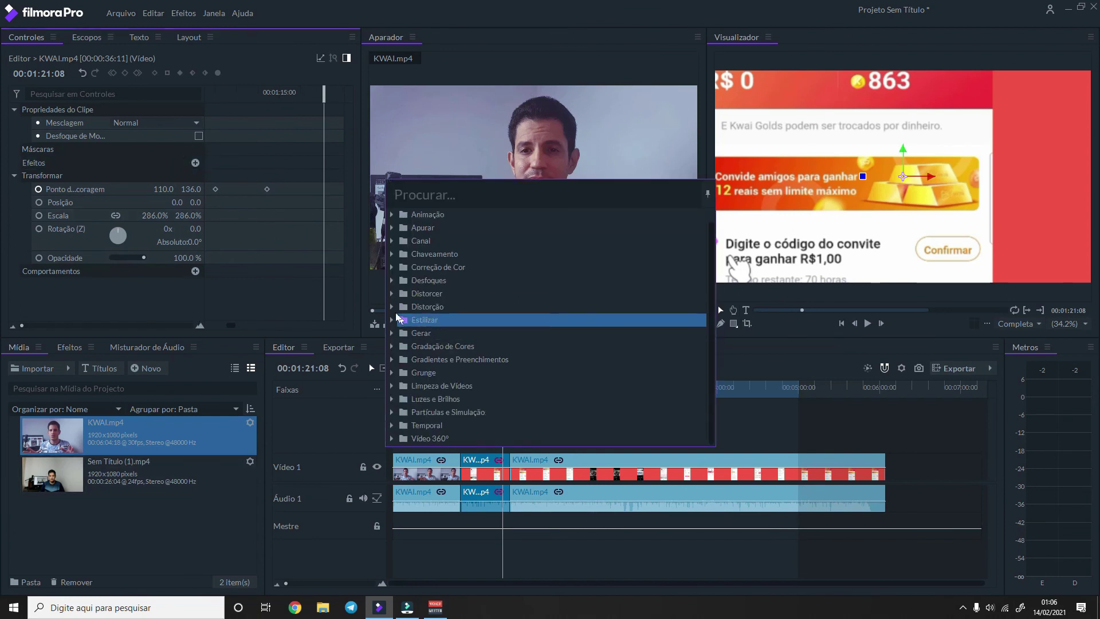
left_click(464, 307)
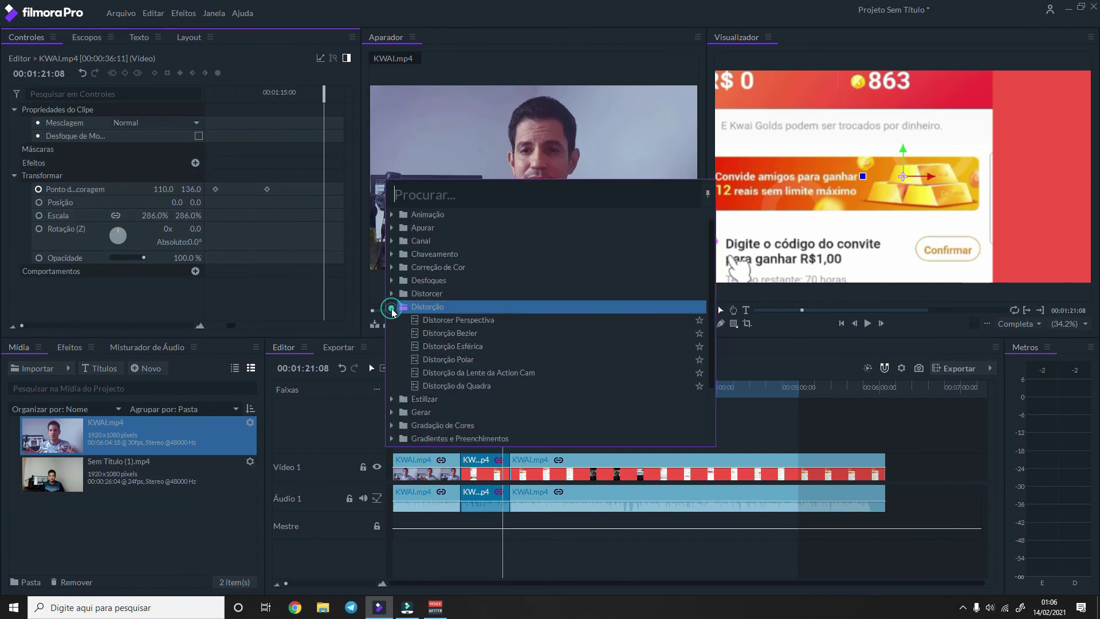
double_click(465, 333)
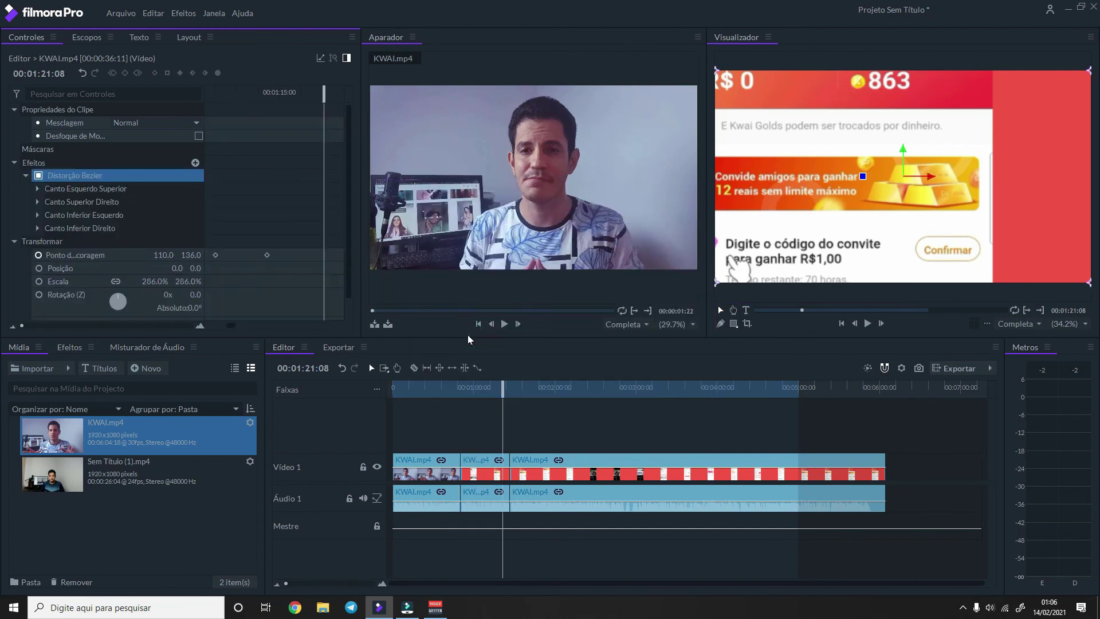
left_click(38, 189)
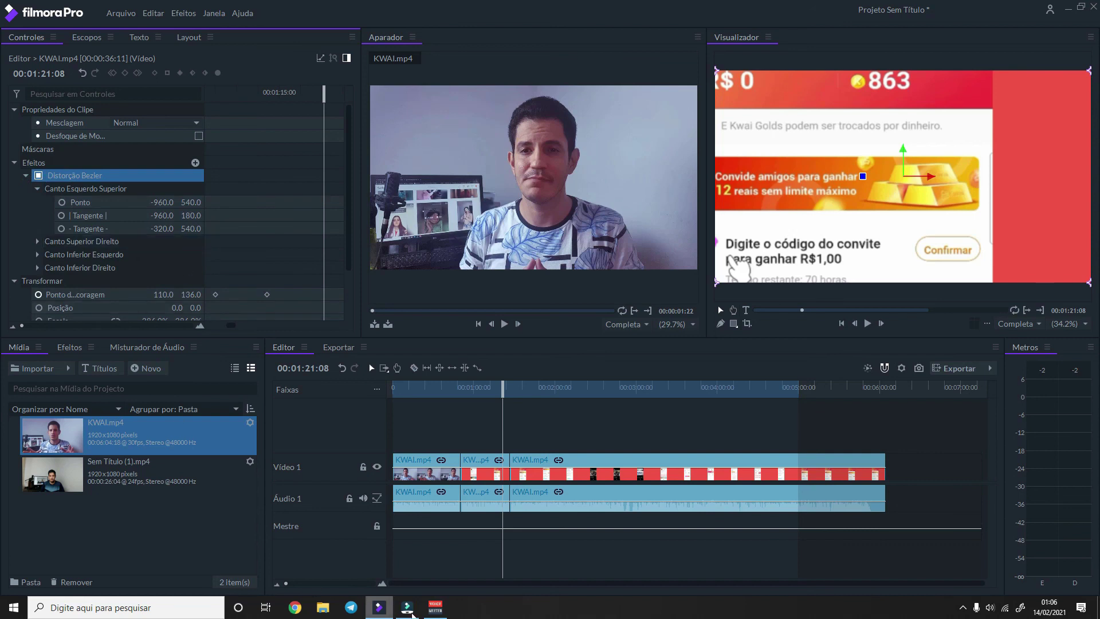
left_click(406, 611)
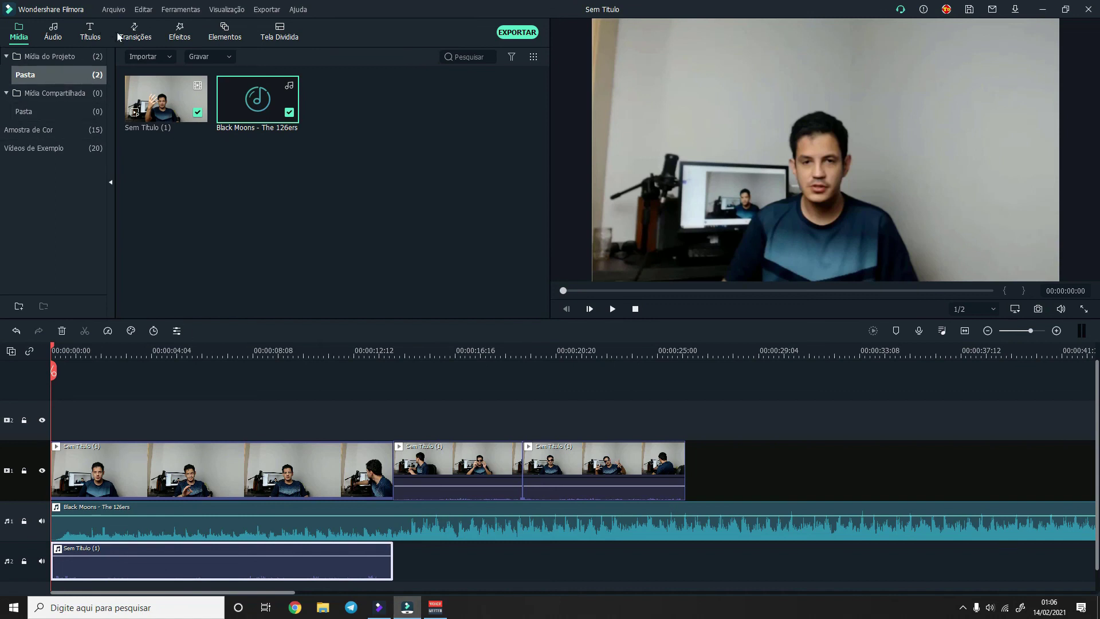
- Show Filmora's Transições library and preview the Cruz Desfocada 1 blur transition
left_click(135, 32)
left_click(273, 157)
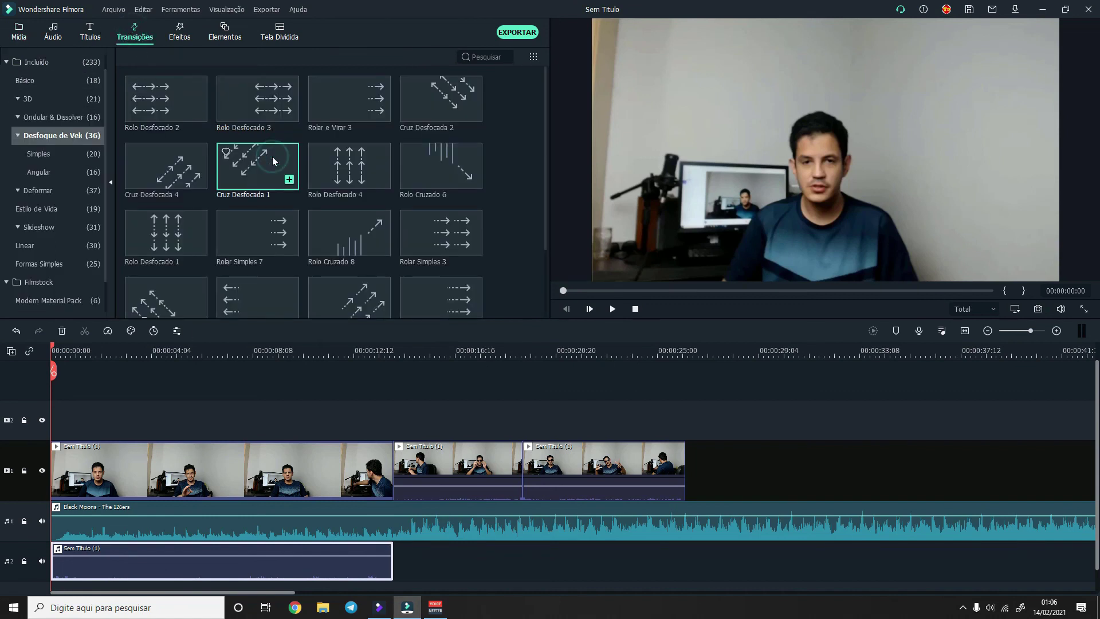